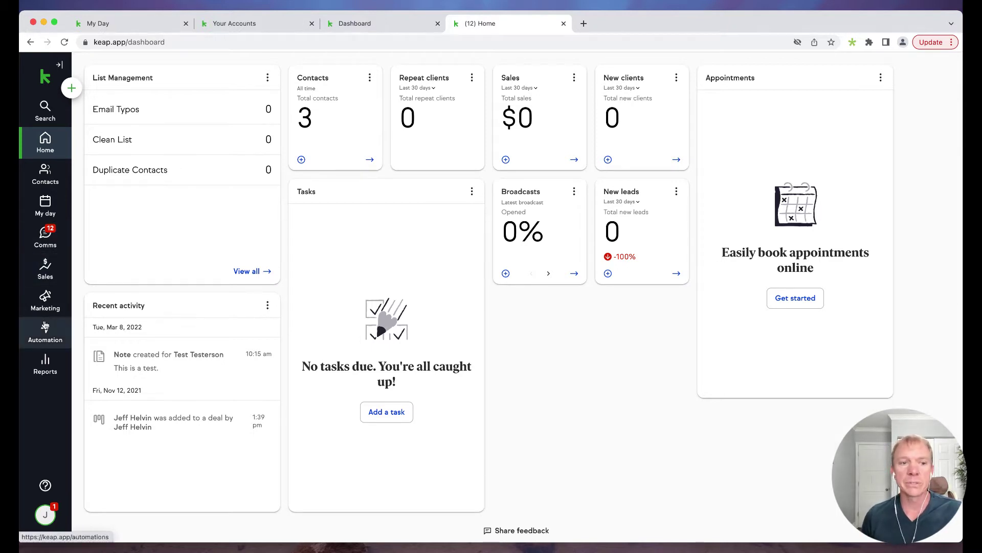
Step: Open the Sales pipeline board and collapse the Sales side panel for a full-width view
click(46, 275)
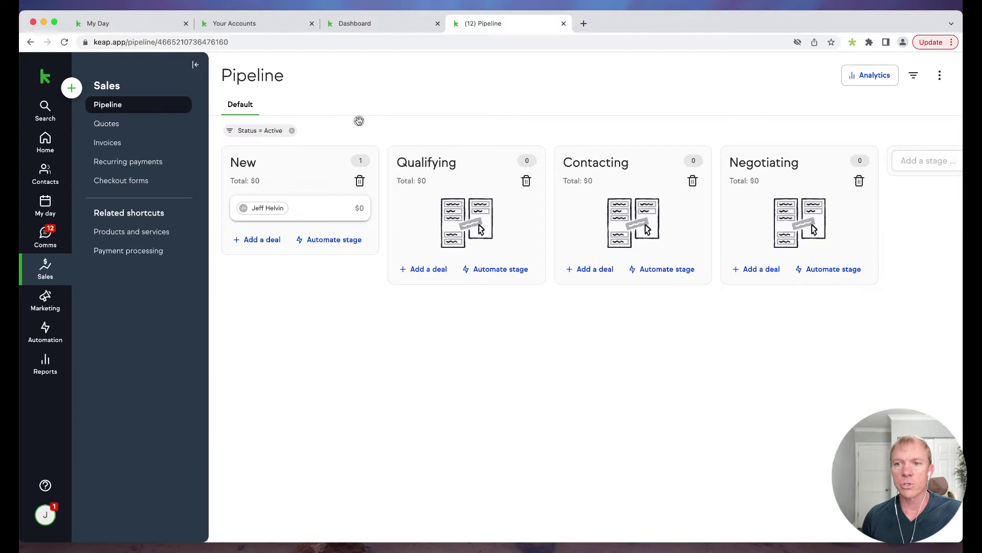
click(195, 64)
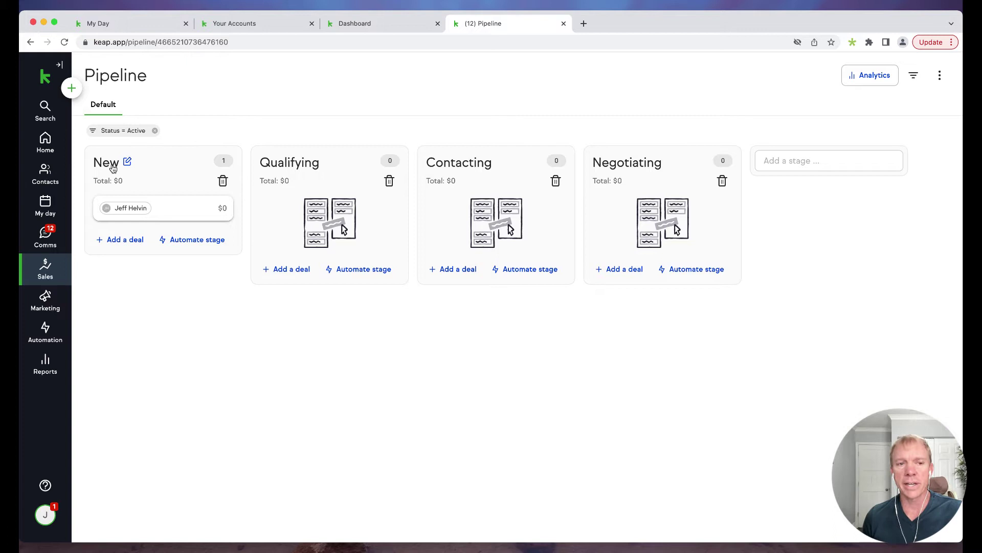
Step: Rename the New stage to 'New Lead', then try dragging its $0 deal toward Qualifying
click(127, 162)
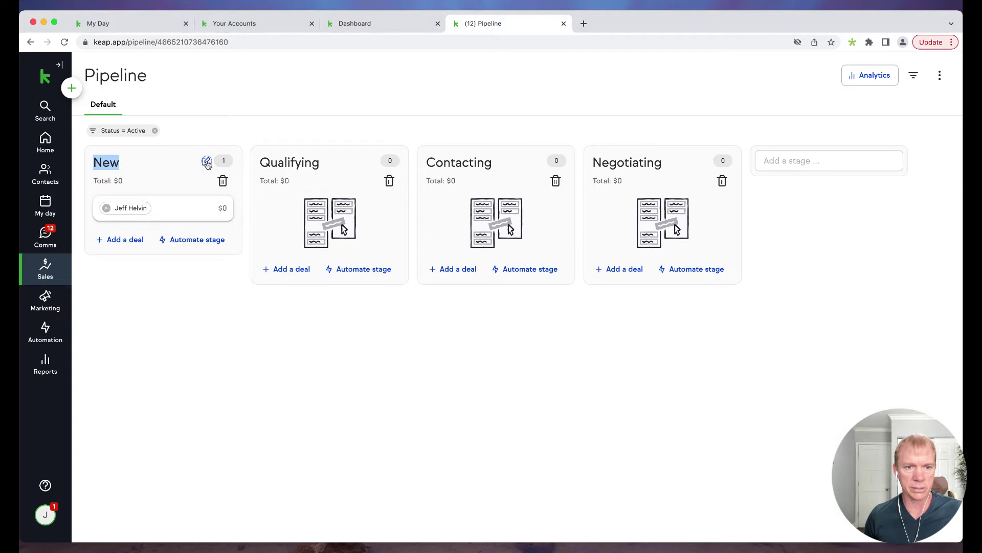
click(205, 162)
key(Right)
text(Lead)
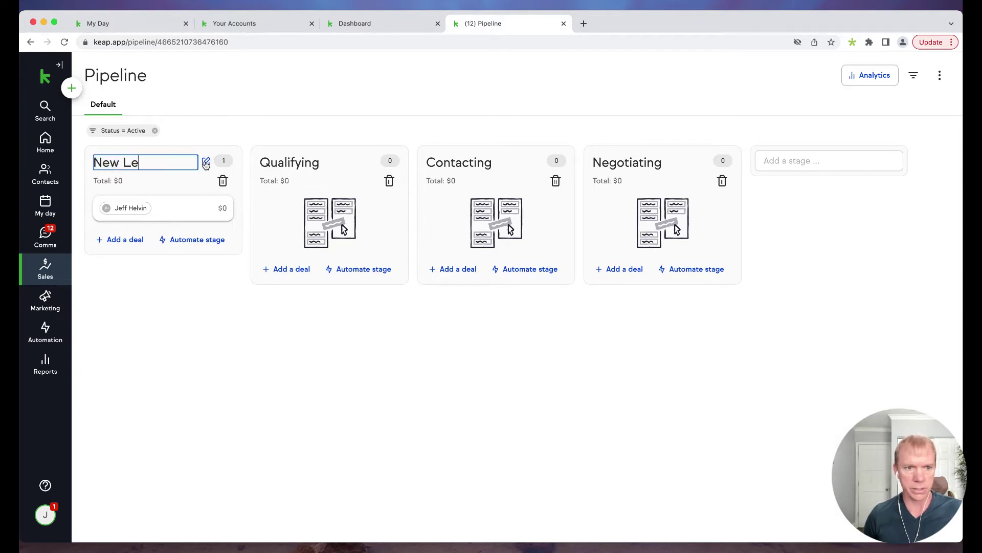
click(206, 163)
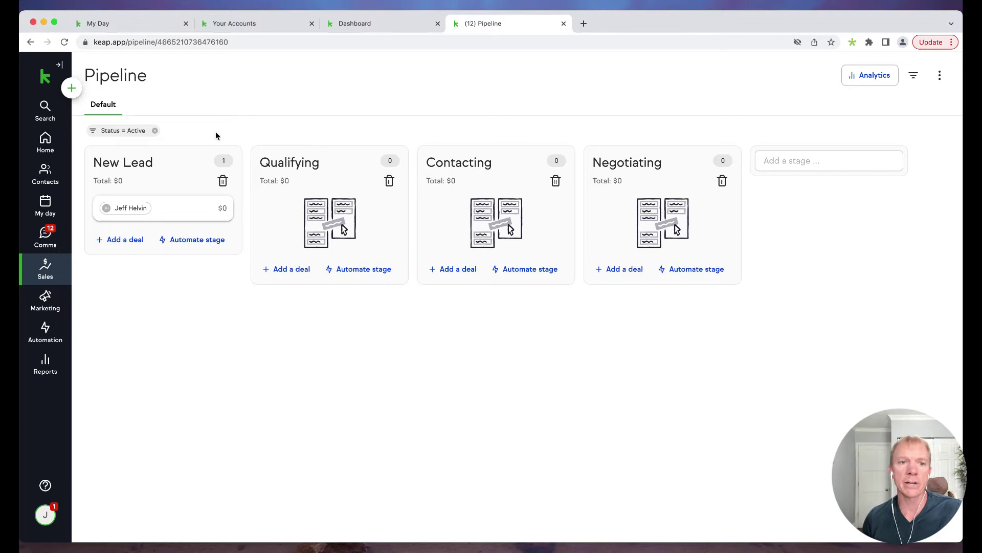
mouse_move(142, 209)
mouse_down()
mouse_move(608, 203)
mouse_move(351, 223)
mouse_move(137, 192)
mouse_up()
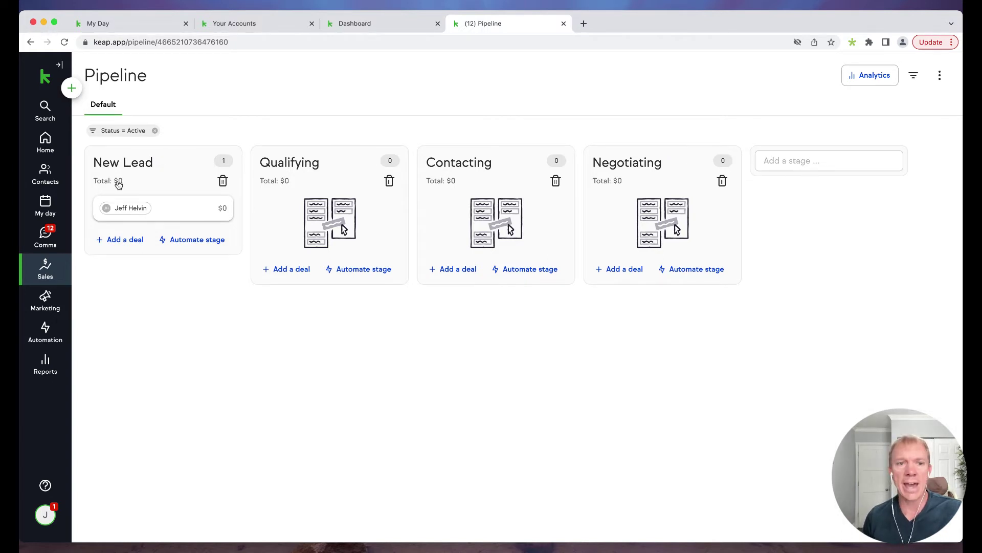
Step: Add a 'Reached Out' stage and move it to second place after New Lead
click(785, 167)
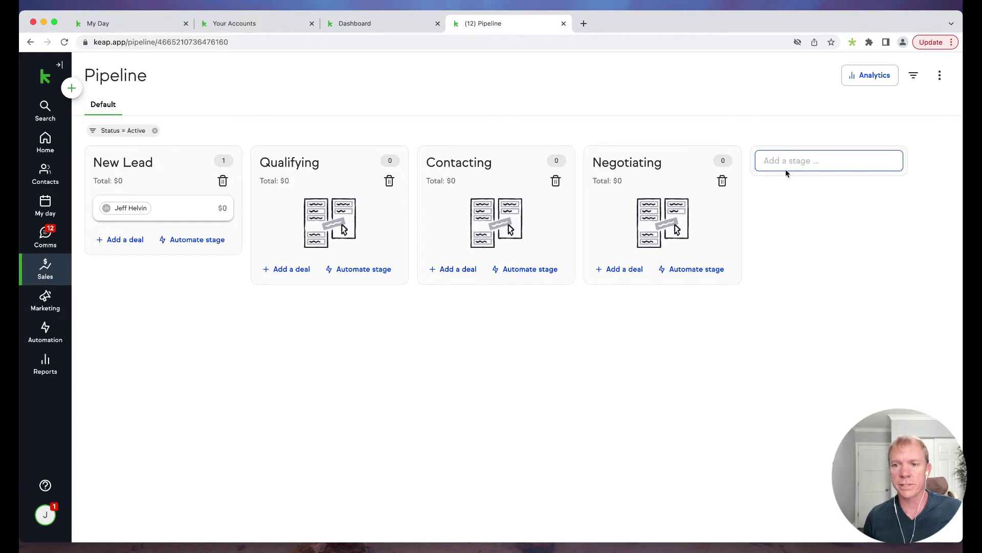
text(Reached Ou)
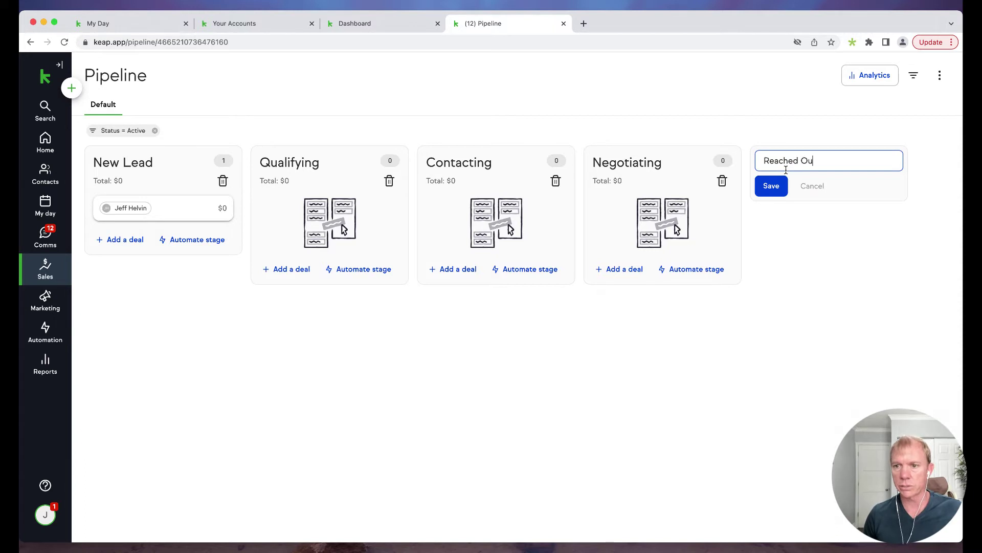
text(t)
click(772, 185)
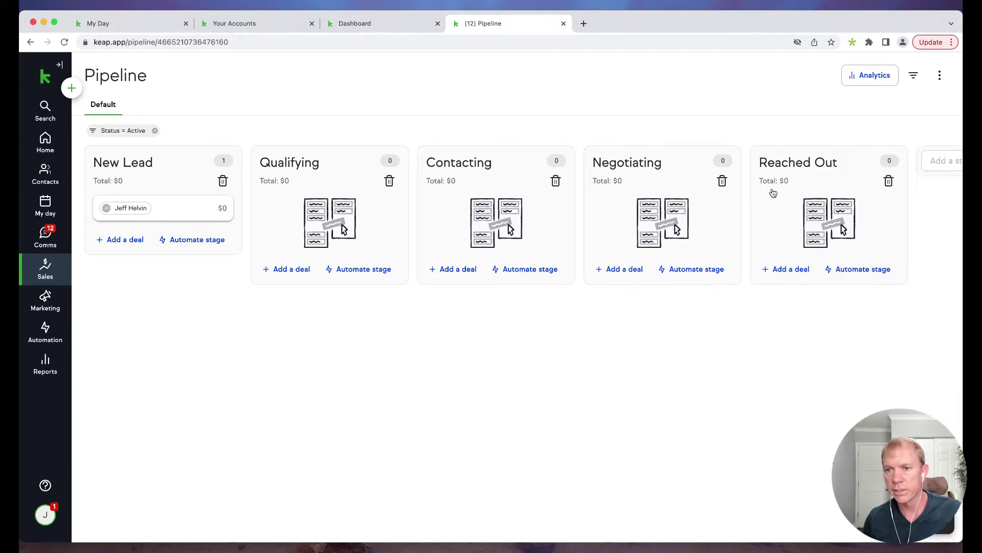
drag(834, 162, 333, 171)
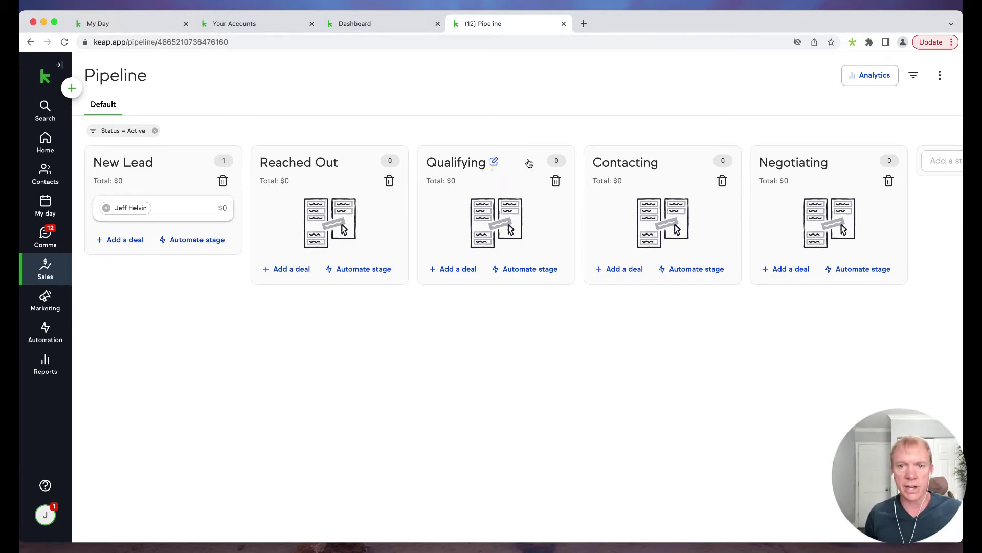
Step: Rename Qualifying to 'Set Appointment' and Contacting to 'Appointment Kept'
click(494, 162)
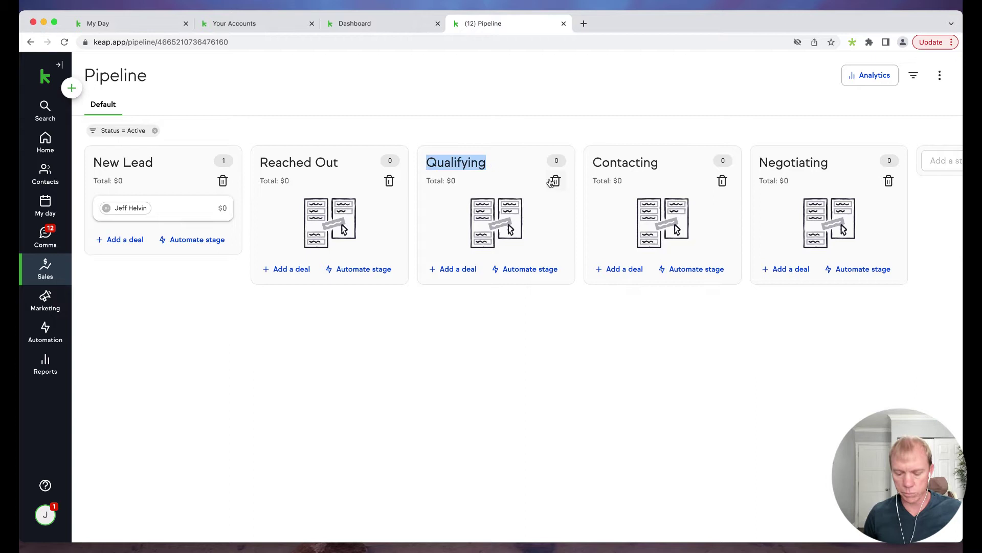
text(Hold)
key(super+a)
text(Set App)
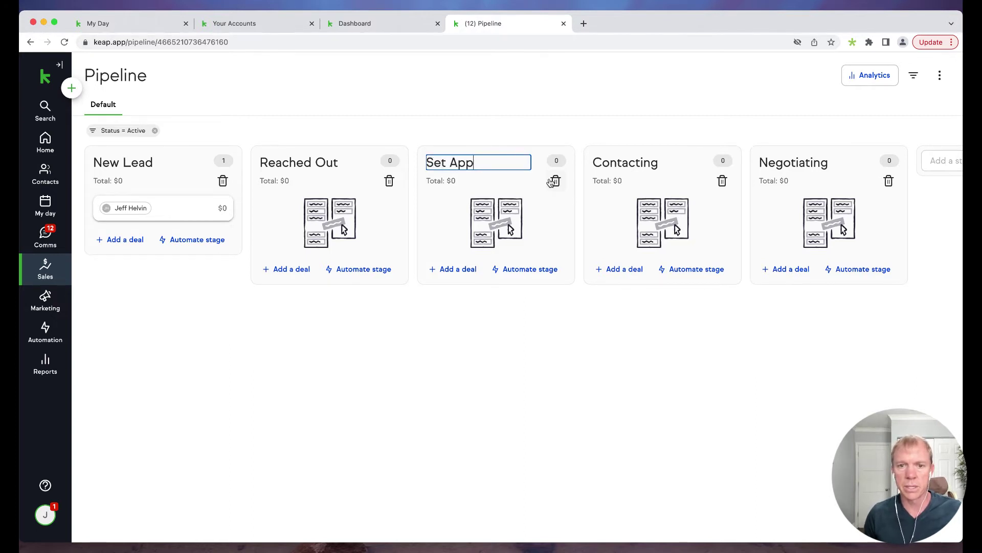
text(intointment)
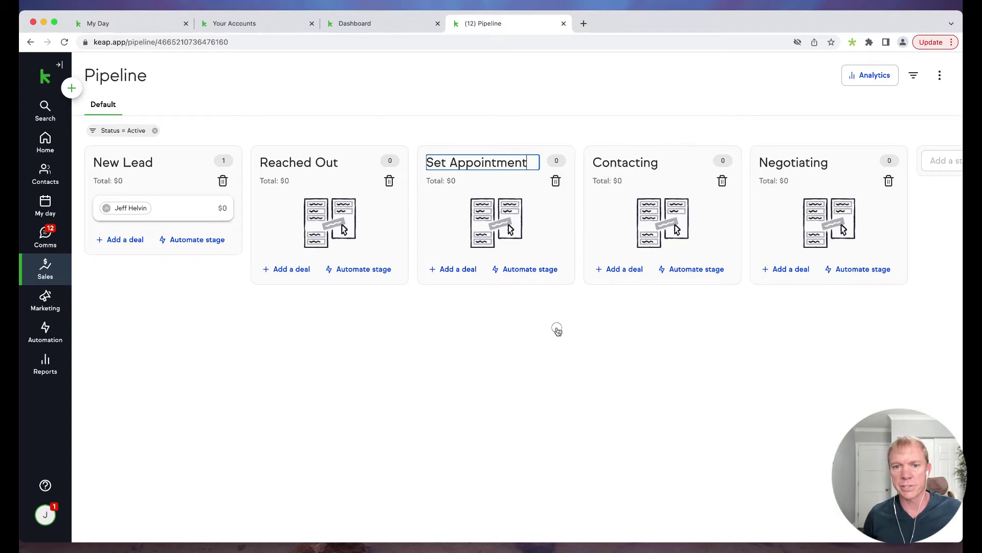
click(558, 330)
click(614, 170)
text(A)
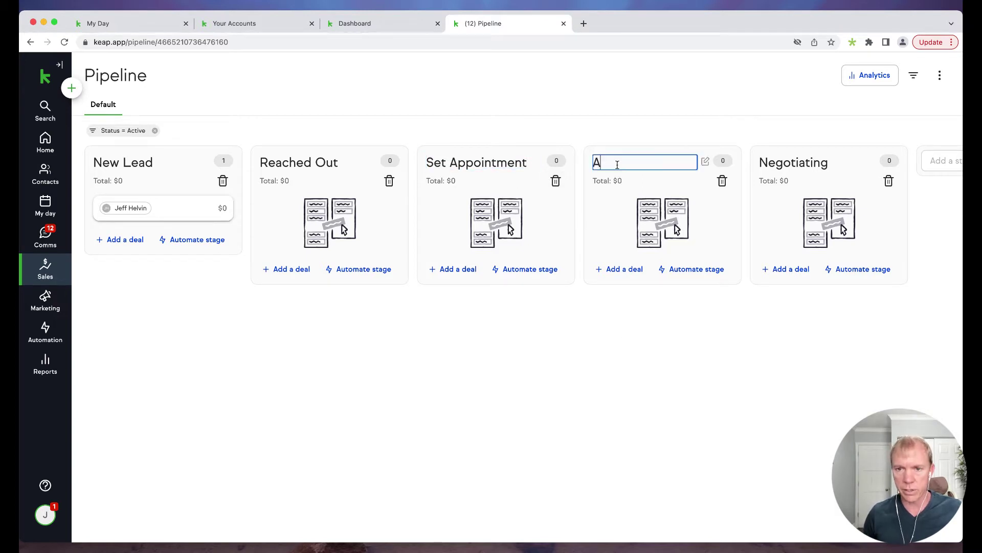
text(ppointment )
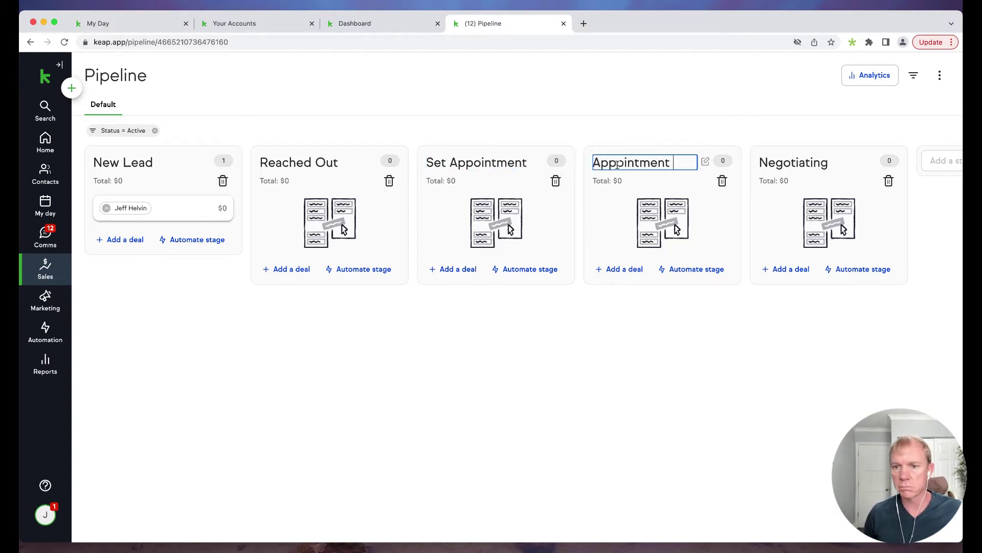
text(Kept)
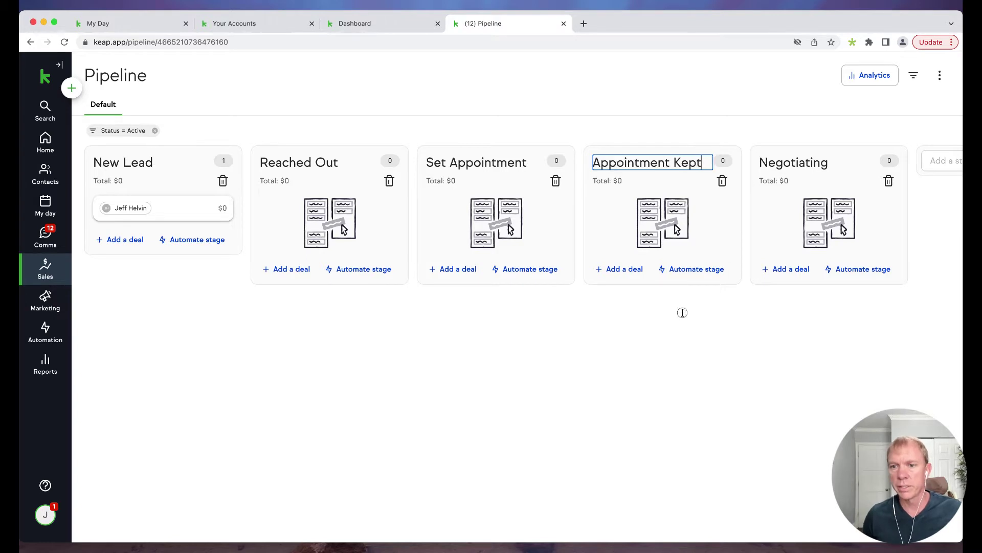
click(682, 312)
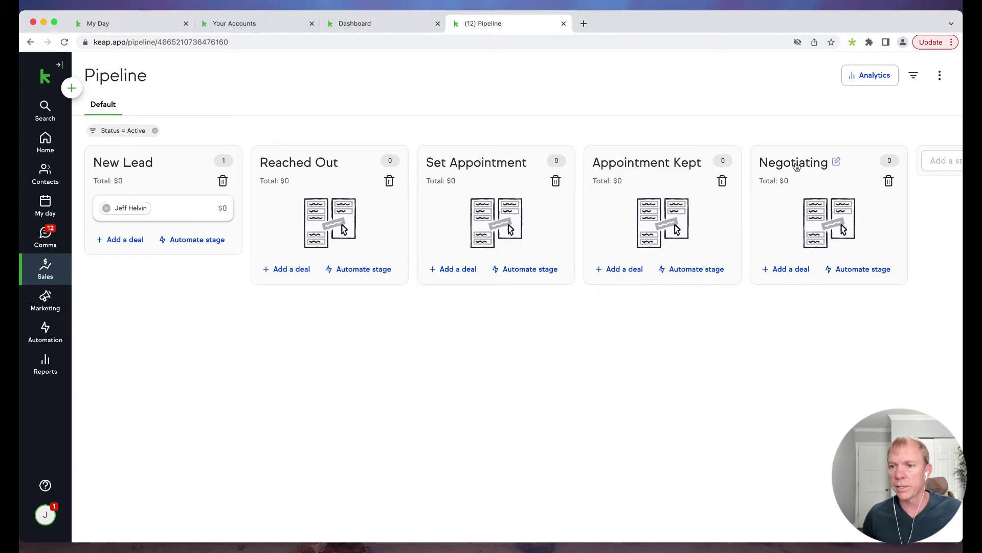
Step: Add a final 'Closed' stage, then go back to the home dashboard
click(944, 163)
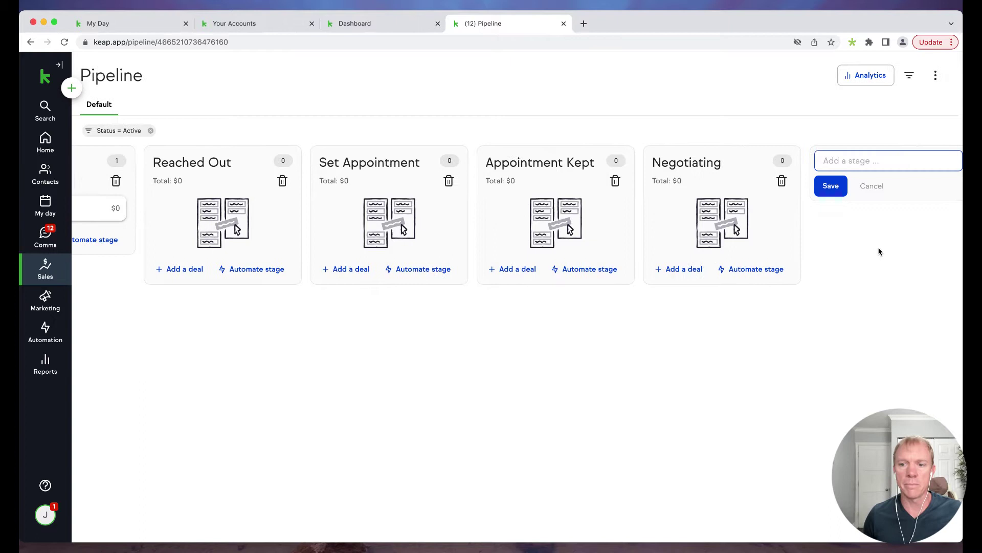
text(Close)
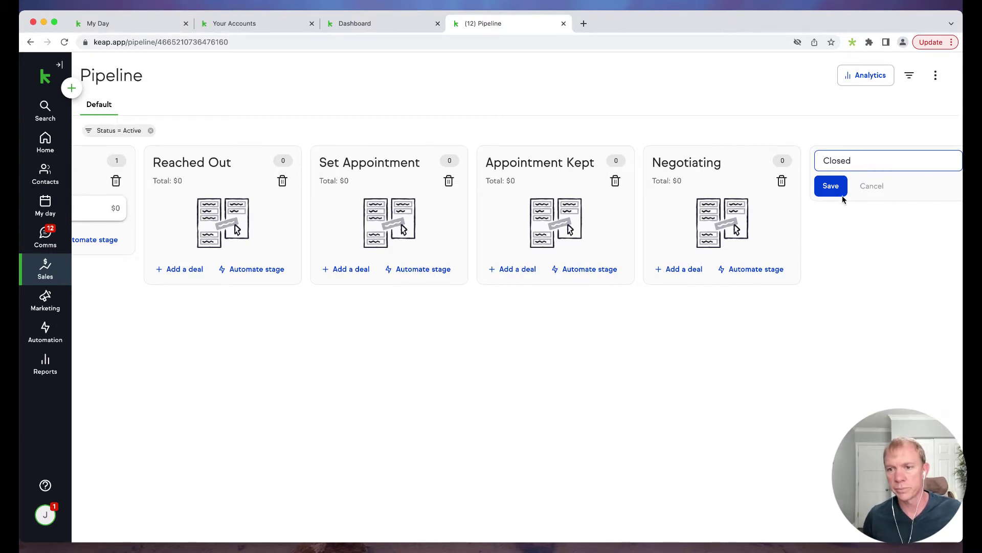
text(d)
click(839, 193)
scroll(723, 220, left, 3)
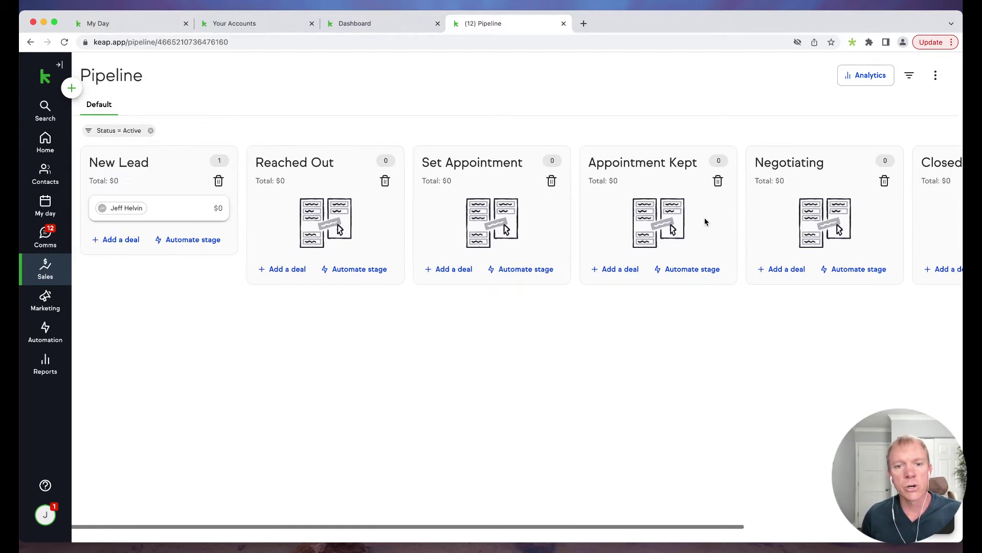
key(super+bracketleft)
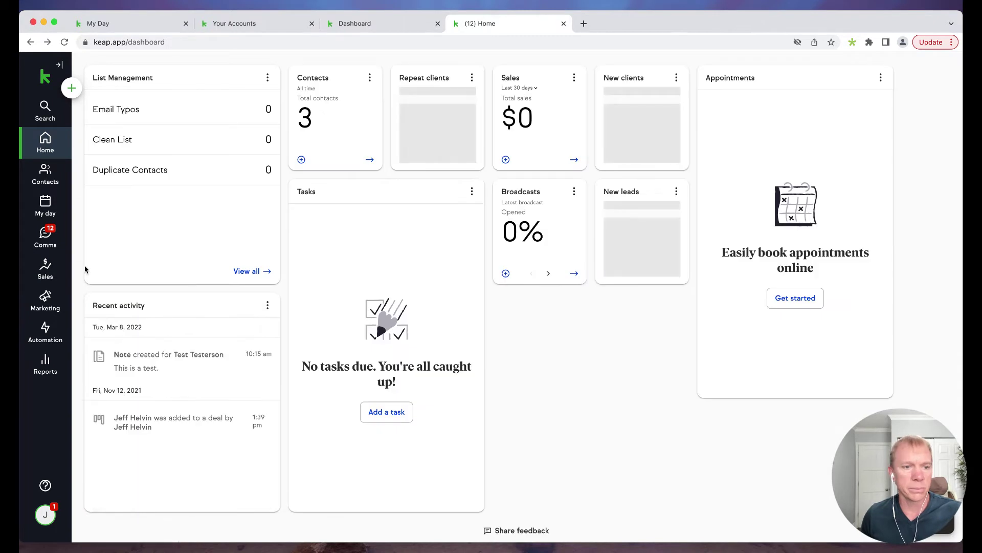
Step: Return to the widened pipeline board and start a New Lead deal for the test contact
click(45, 268)
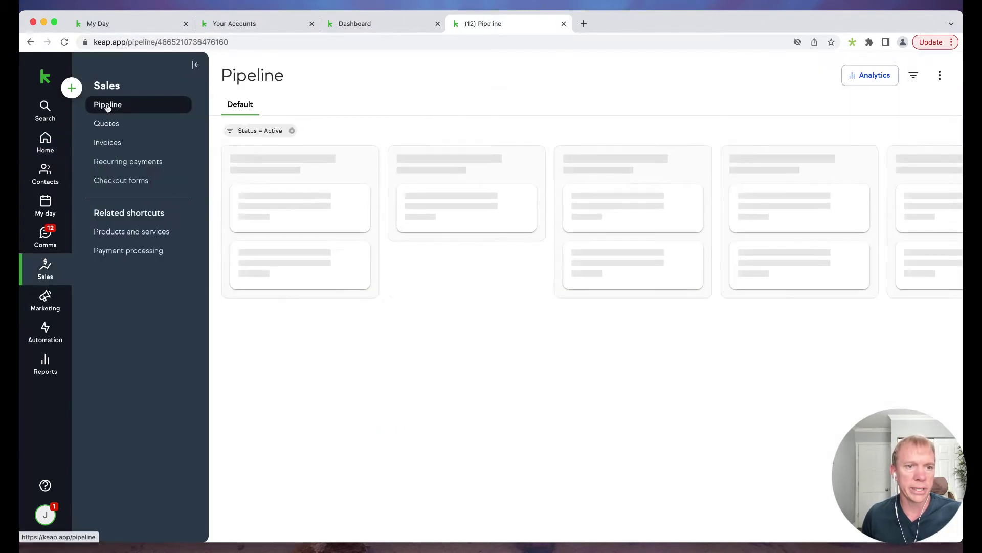
click(195, 65)
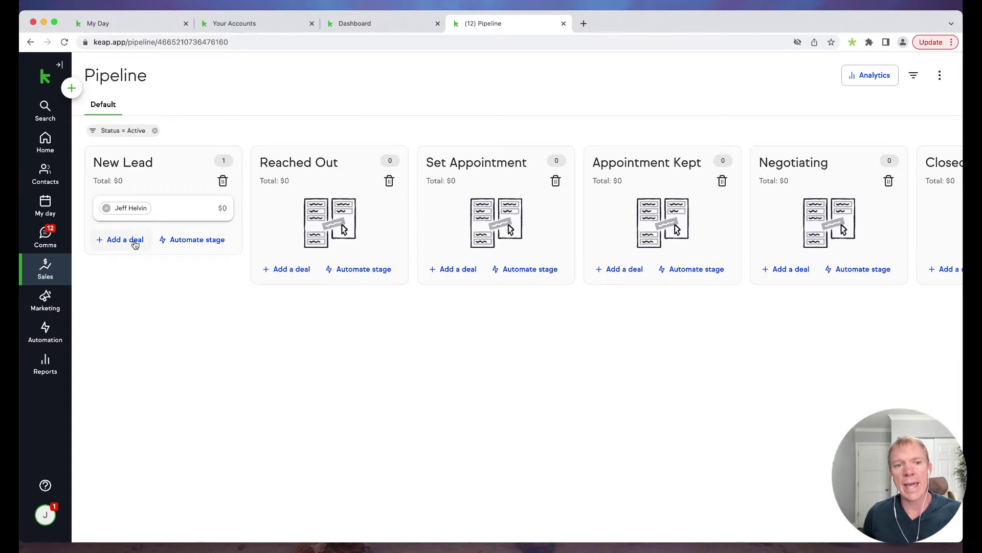
click(135, 242)
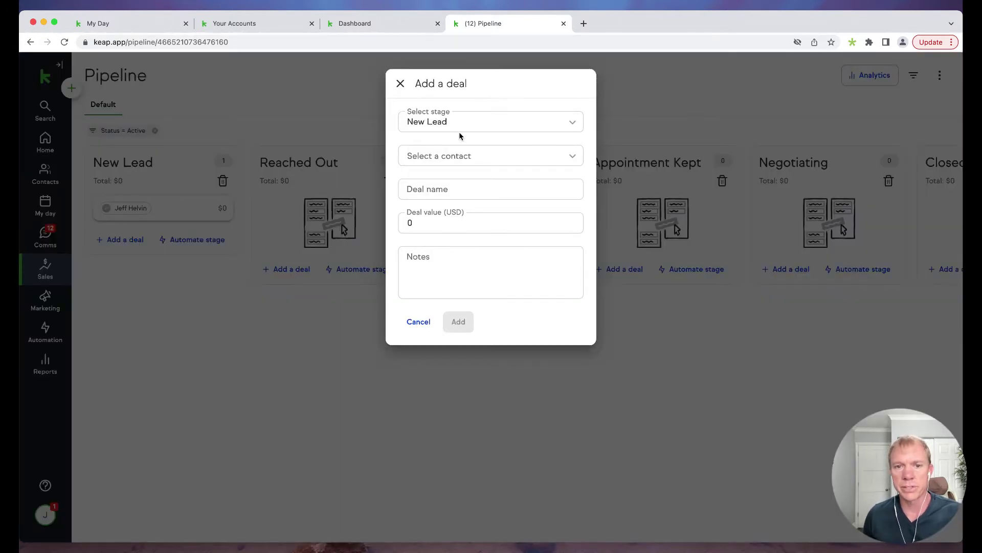
click(467, 161)
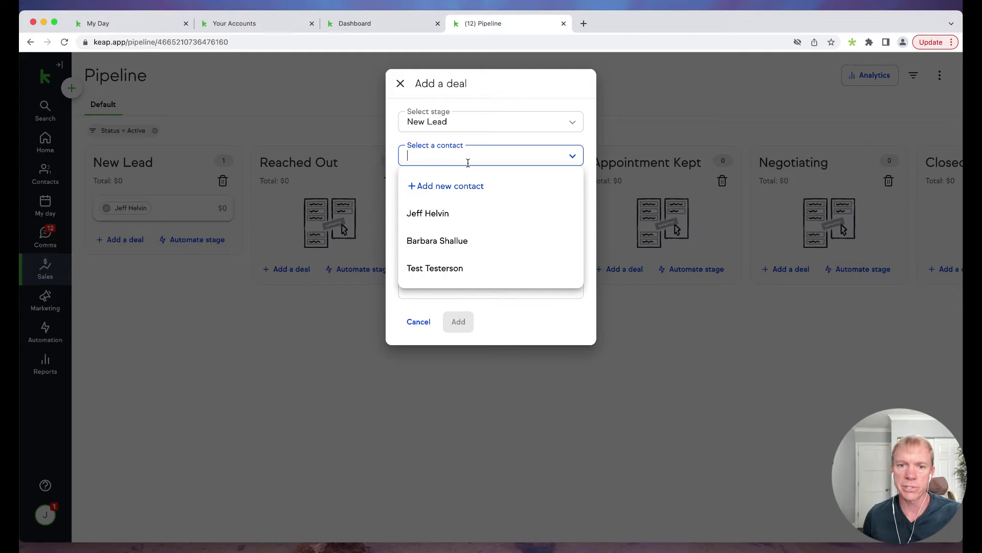
click(431, 268)
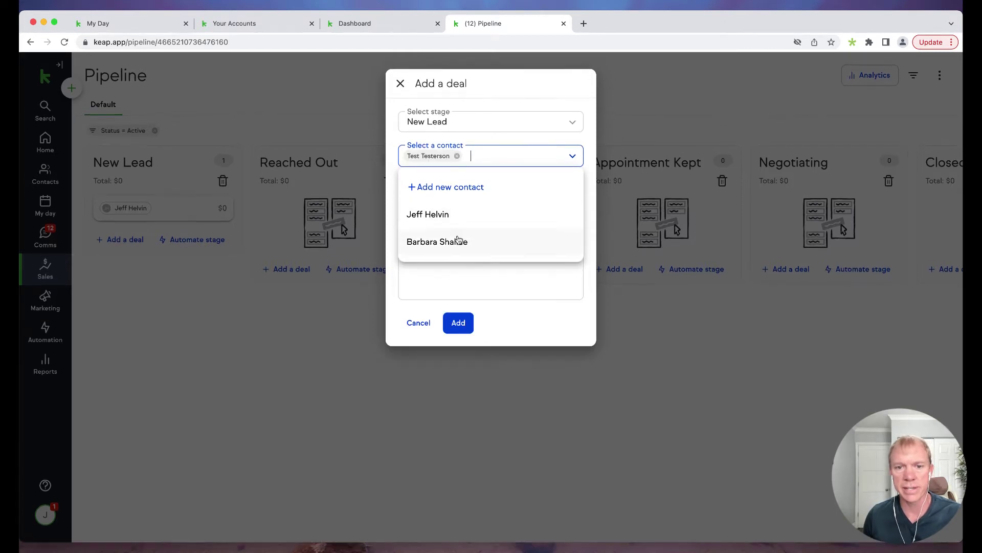
click(475, 144)
Step: Name the deal 'Website Lead' with a value of 200 and add it
click(457, 192)
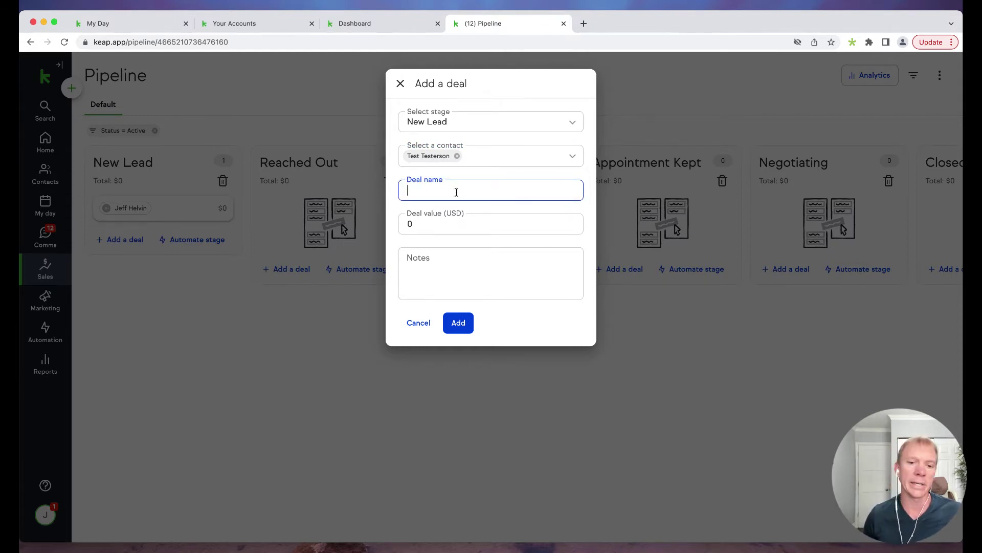
text(Website Lead)
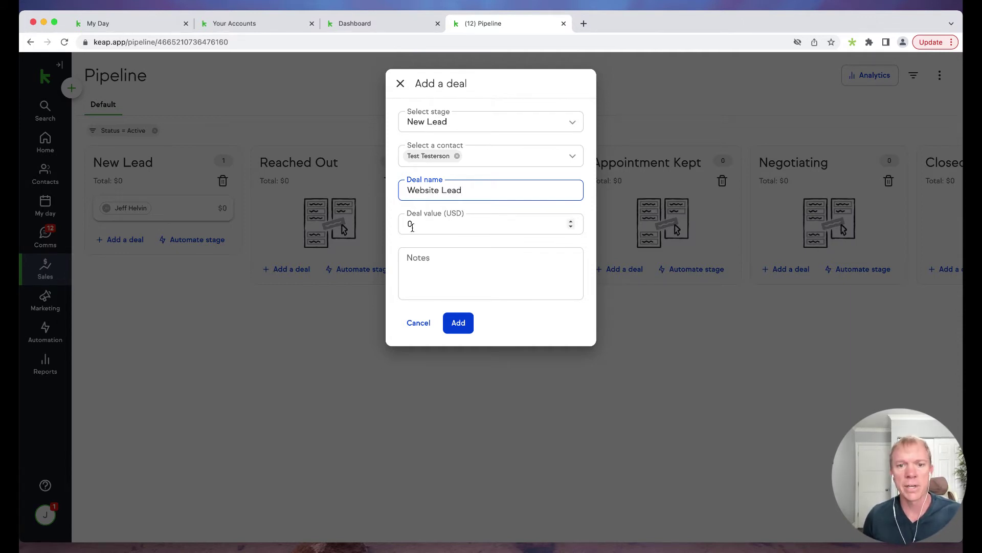
drag(412, 226, 397, 227)
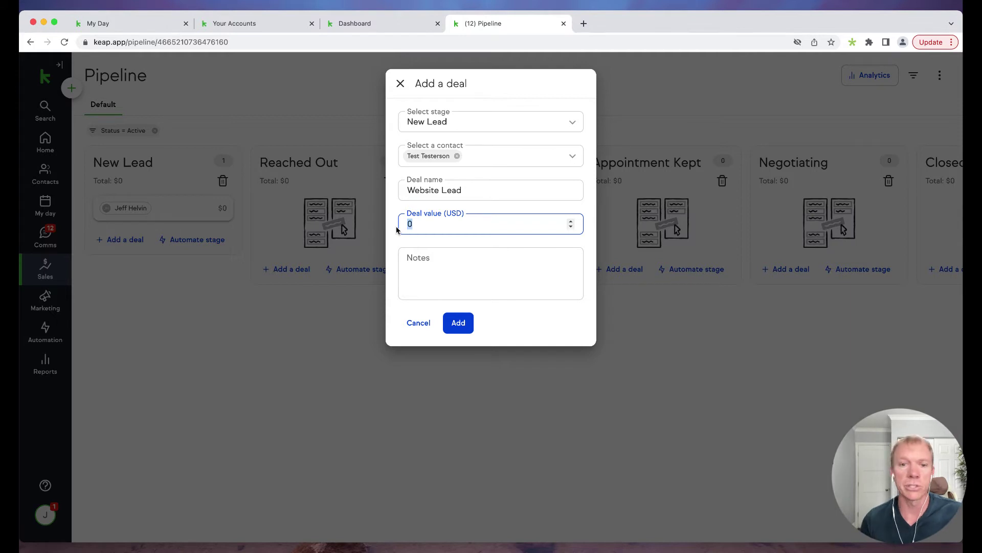
text(200)
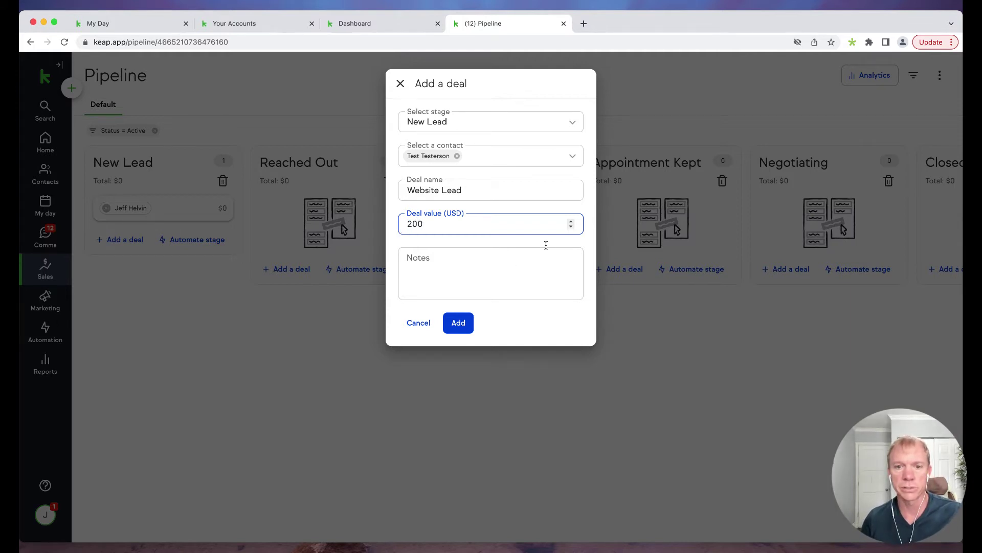
click(444, 283)
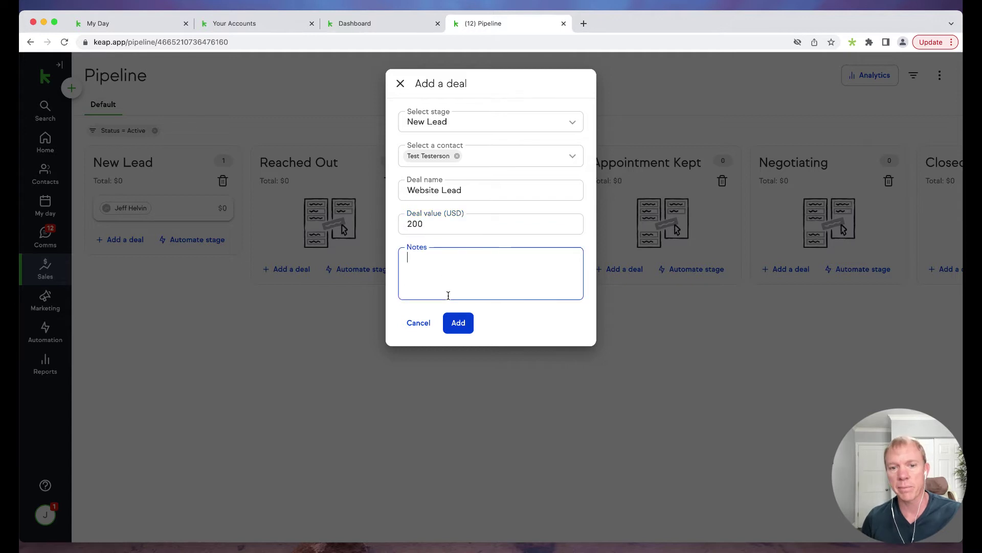
click(458, 323)
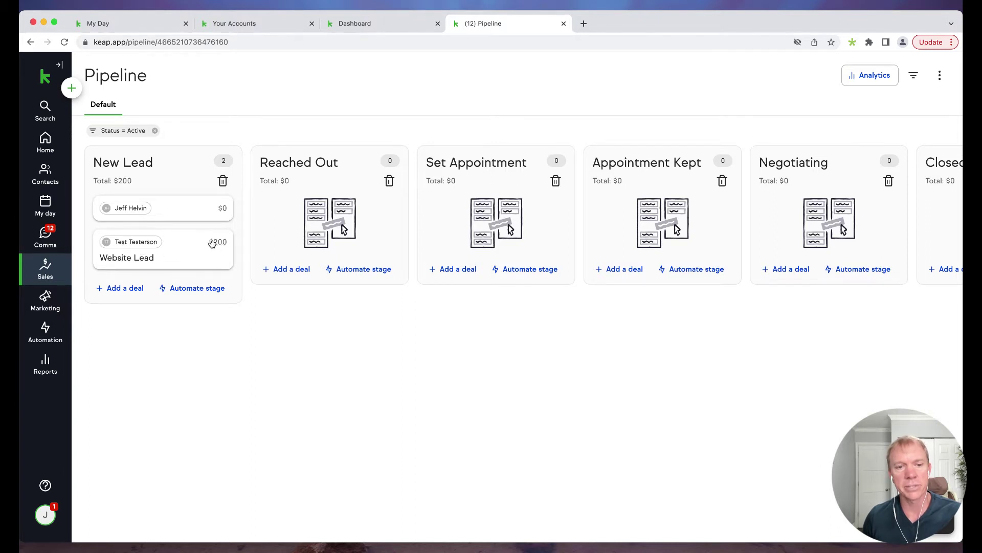
Step: Open the Website Lead deal's details and bring up its contact's options
click(177, 261)
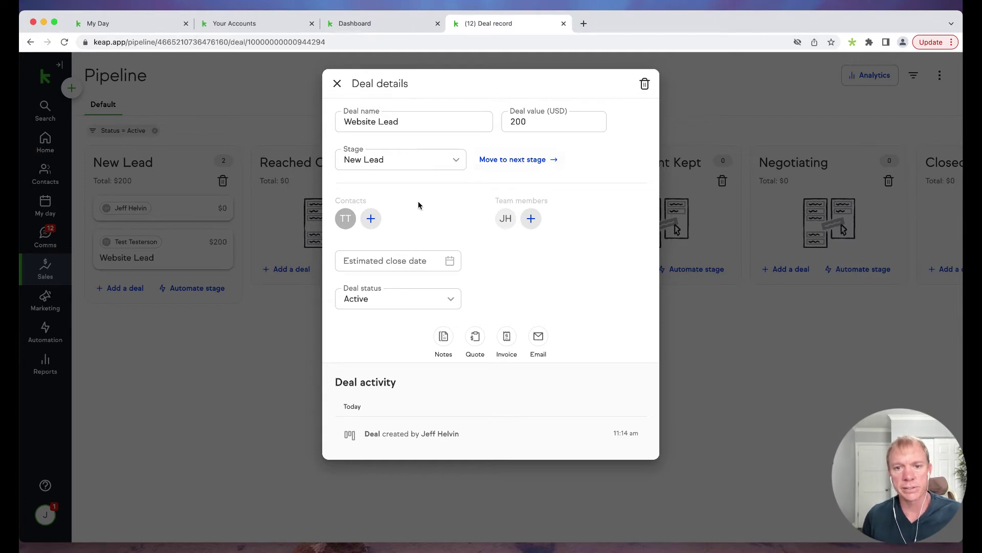
click(347, 220)
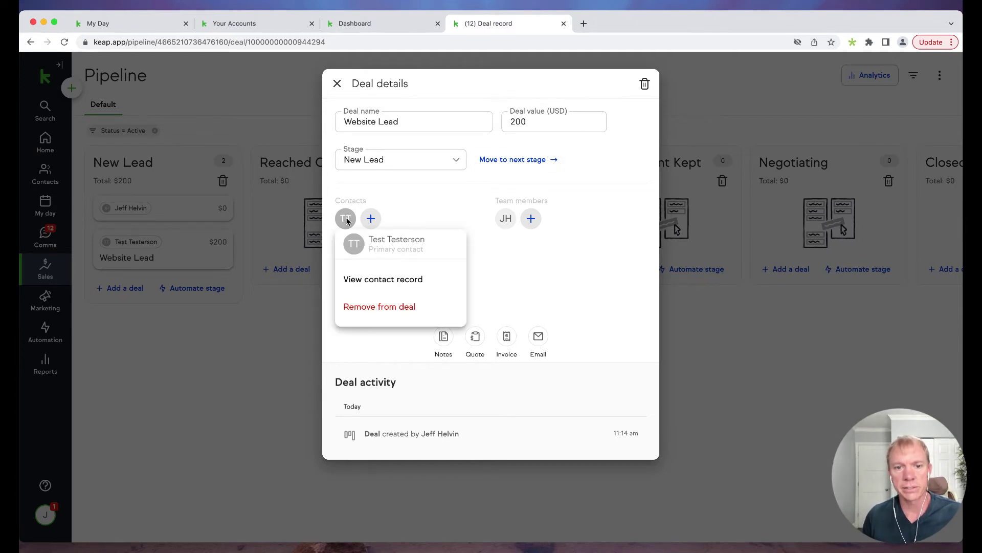
Step: View the deal's contact record, return to the deal, and move it to Reached Out
click(381, 281)
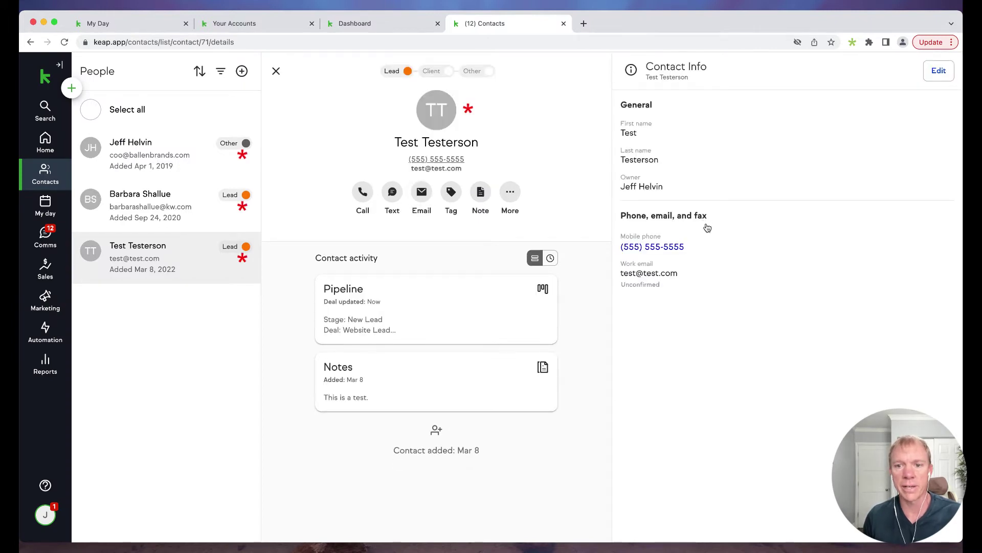
click(30, 42)
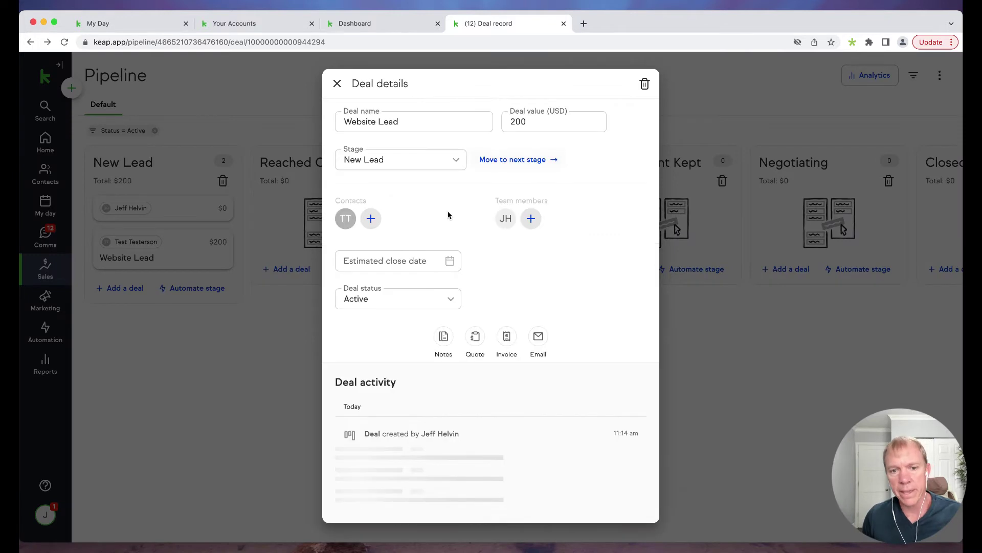
click(516, 160)
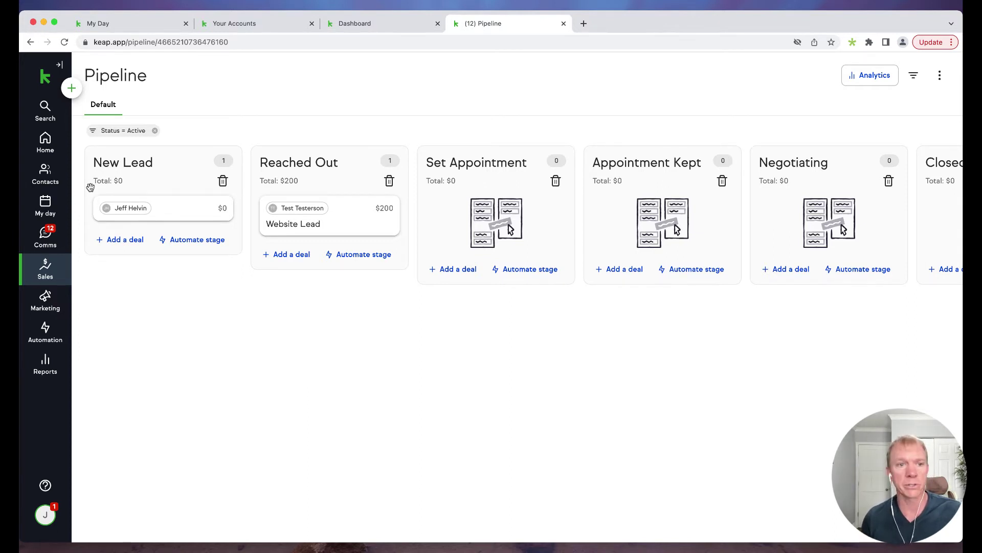
Step: Go to Manage pipelines and begin adding a new pipeline
click(938, 77)
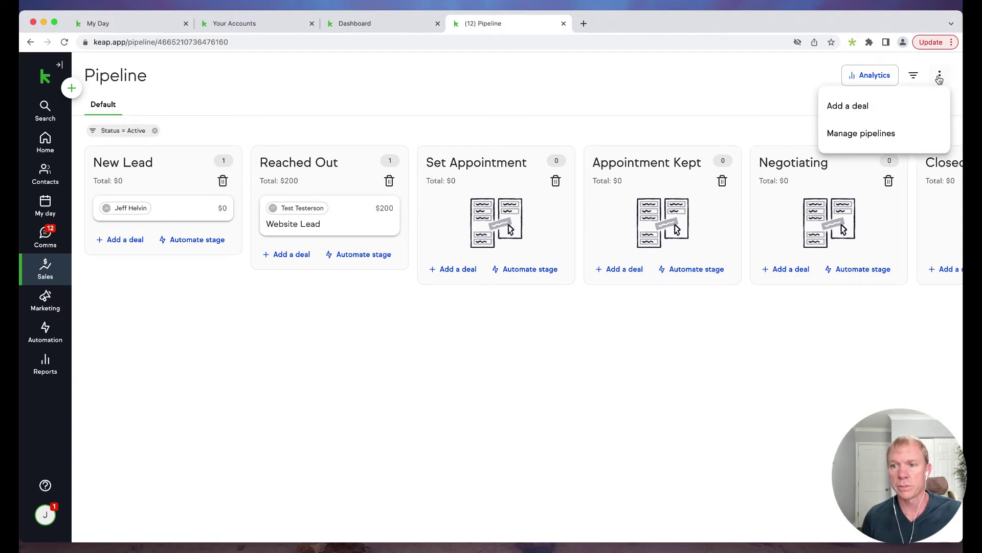
click(869, 134)
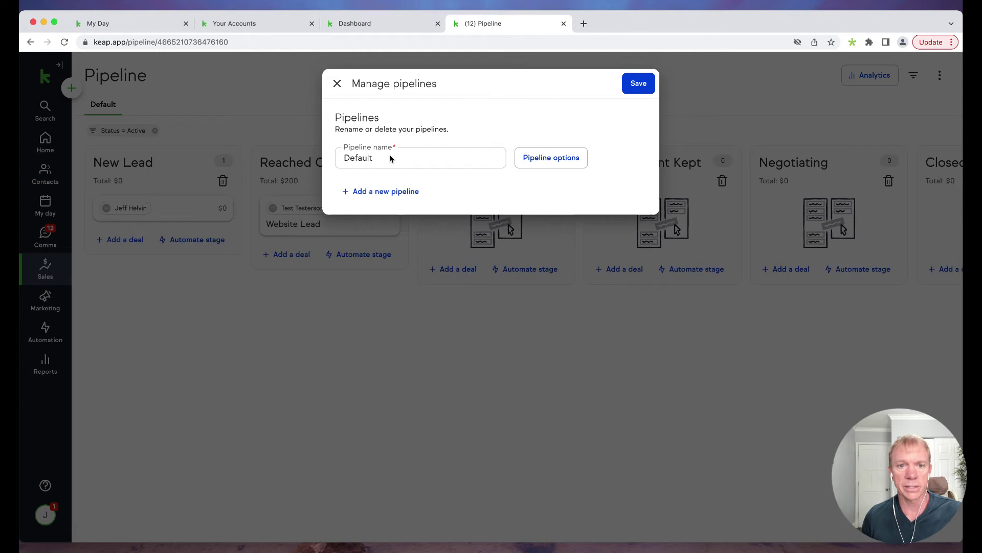
click(392, 192)
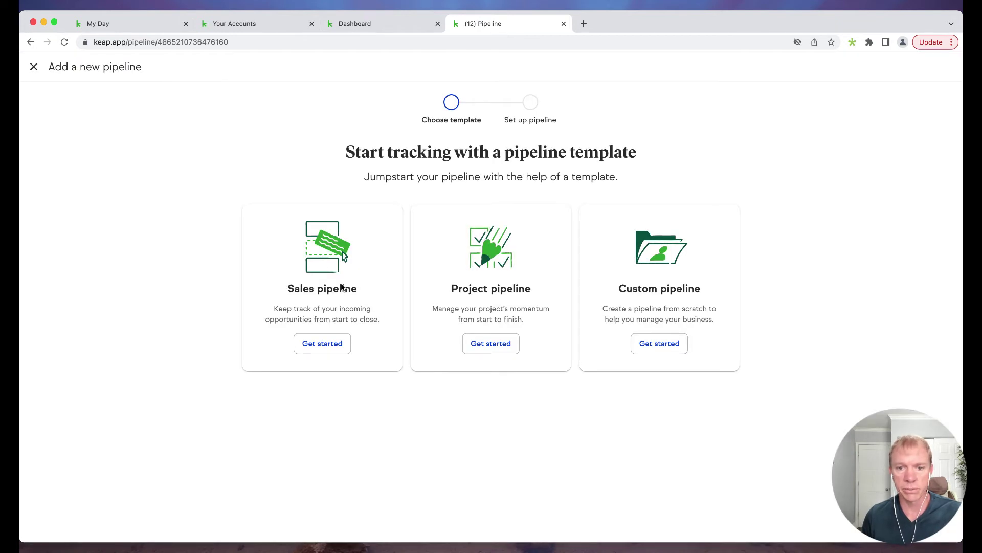
Step: Save a Project pipeline from its template (Not started through Complete) and switch back to Default
click(495, 346)
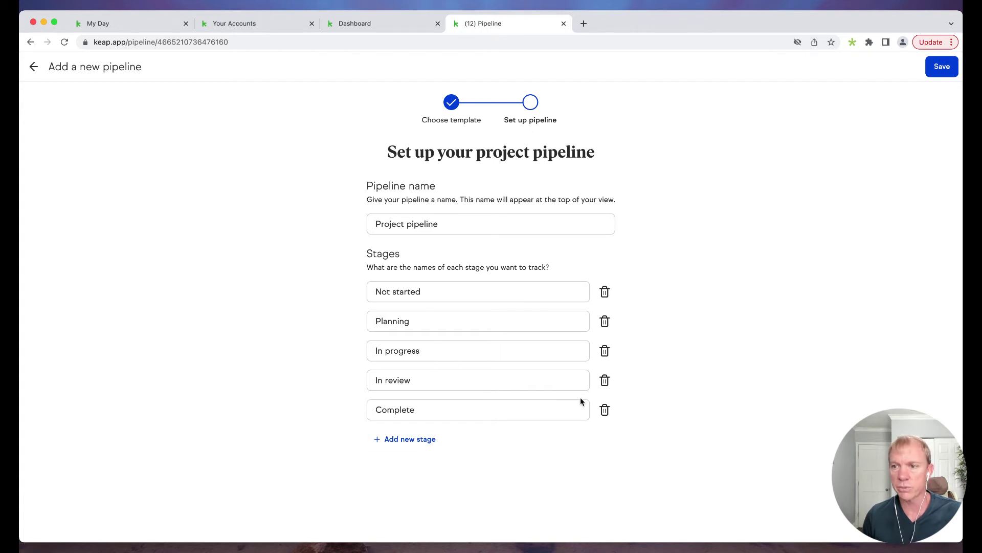
click(941, 66)
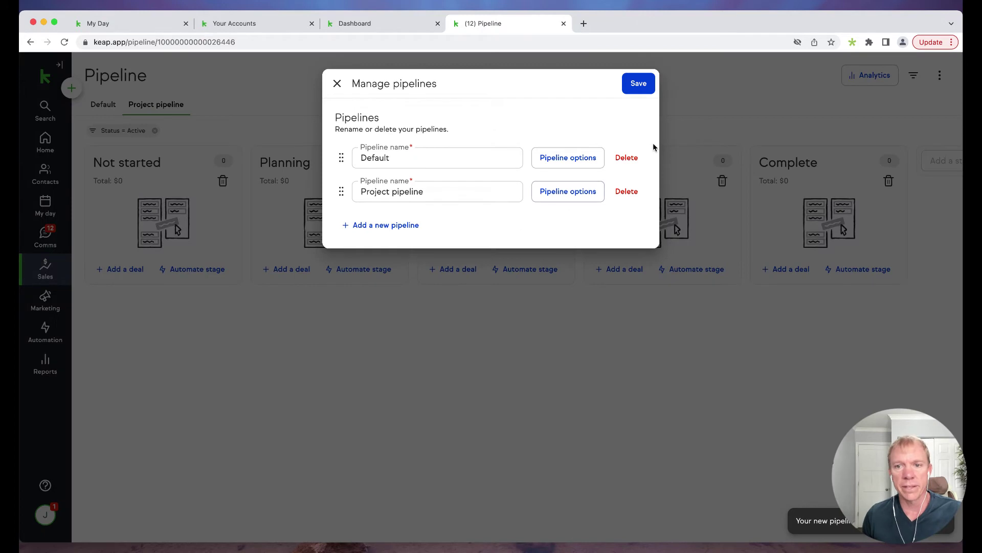
click(637, 85)
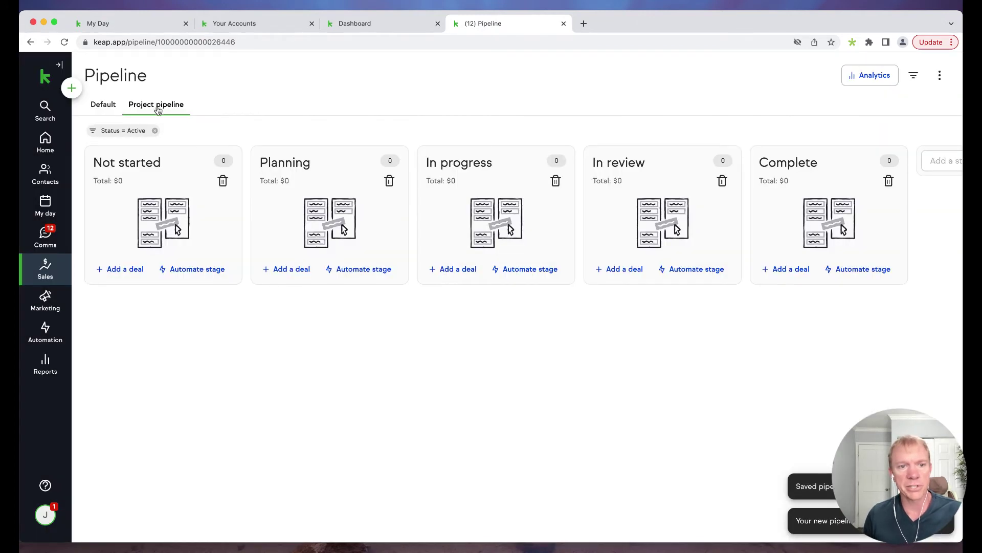
click(95, 103)
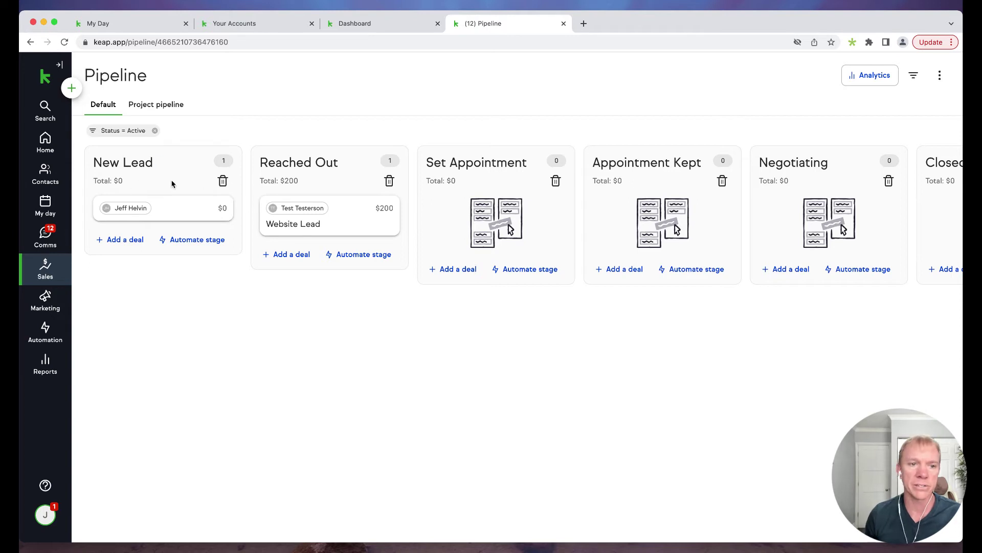
Step: Create a New Lead automation triggered when a deal enters the stage, and browse its action choices
click(199, 246)
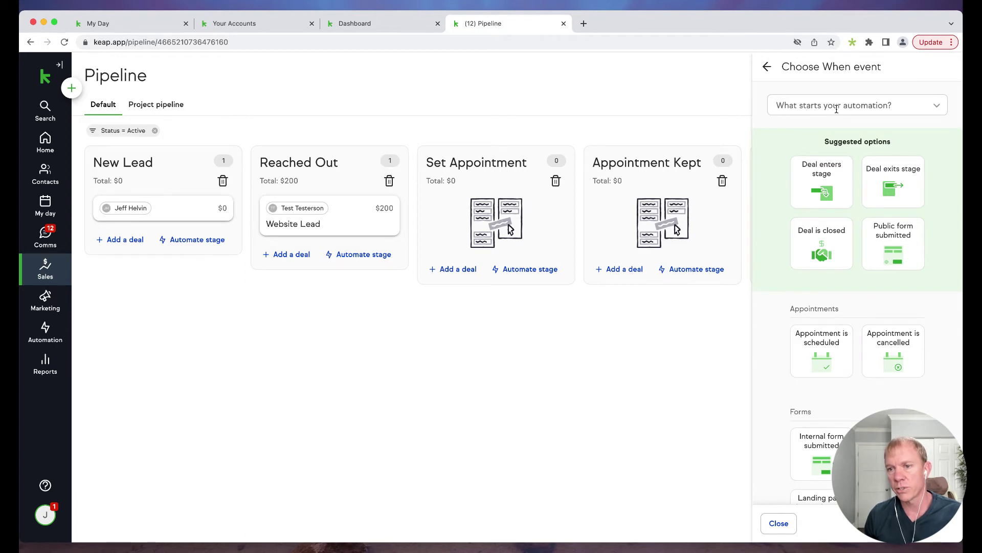
click(820, 176)
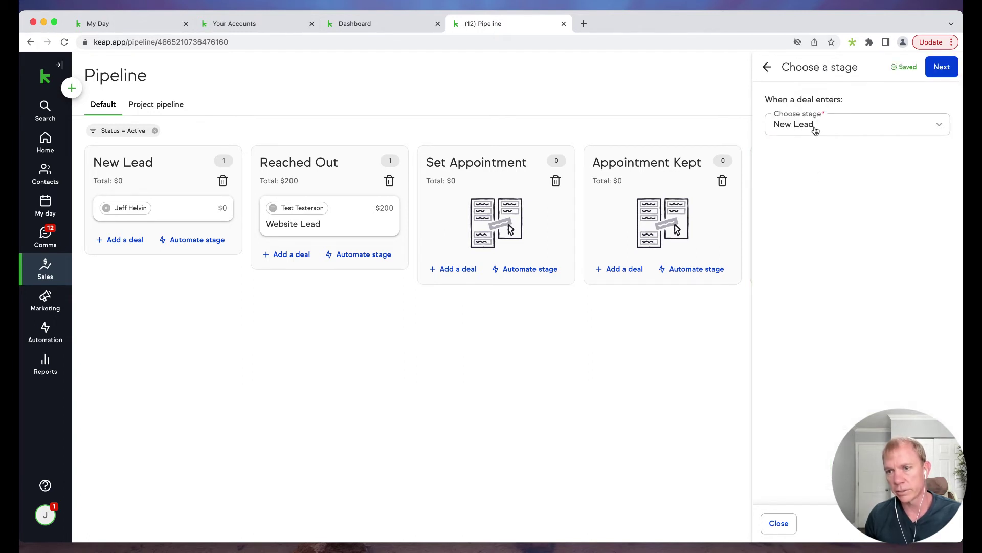
click(942, 66)
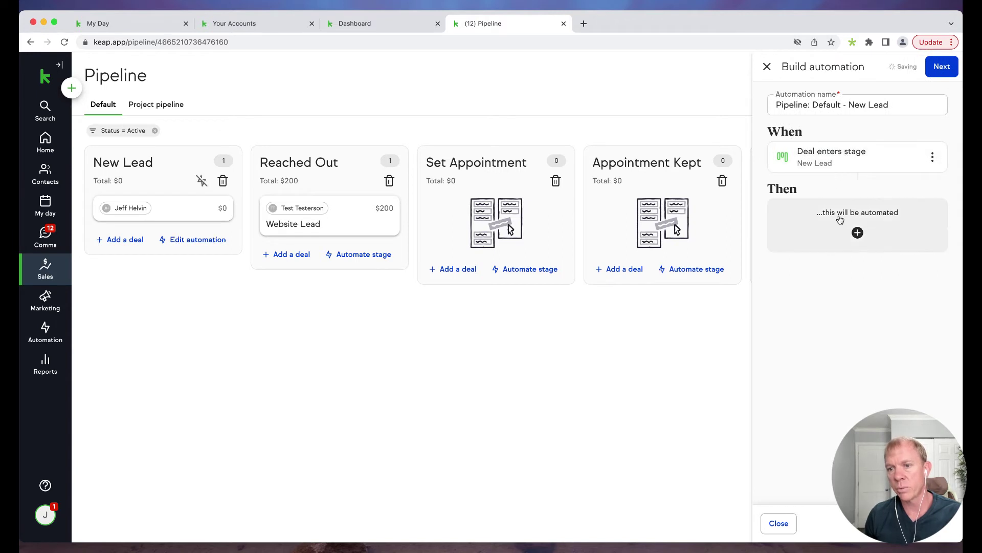
click(857, 233)
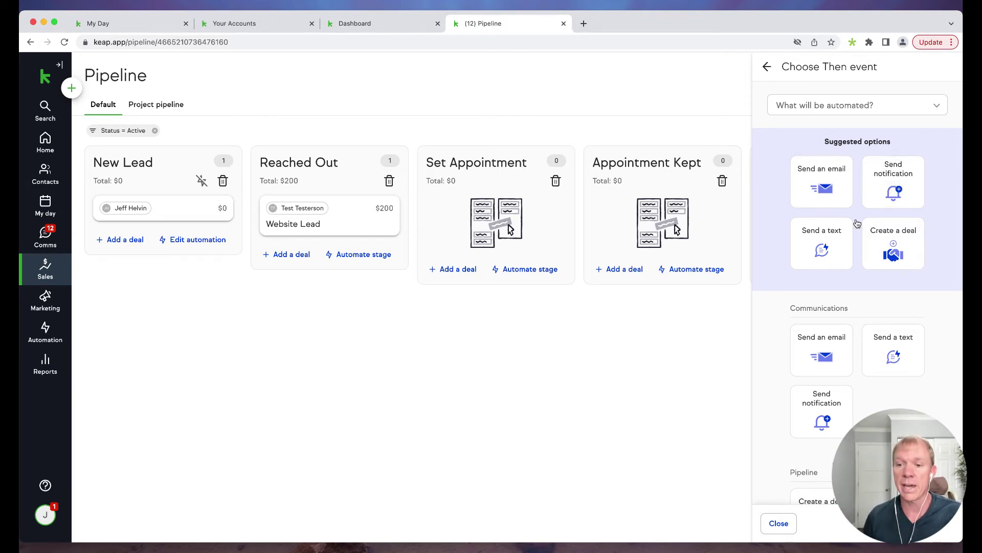
scroll(856, 223, down, 5)
scroll(857, 223, down, 3)
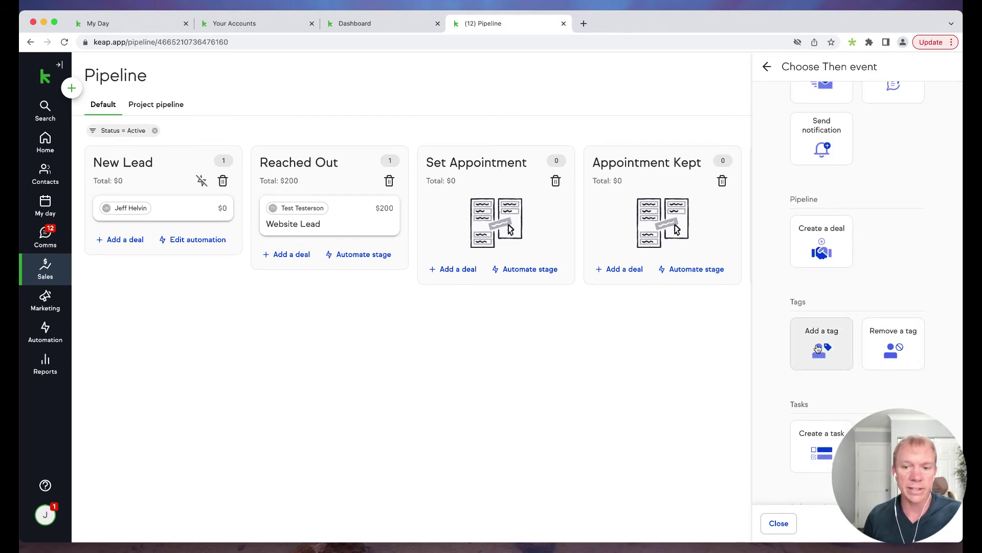
scroll(818, 349, up, 8)
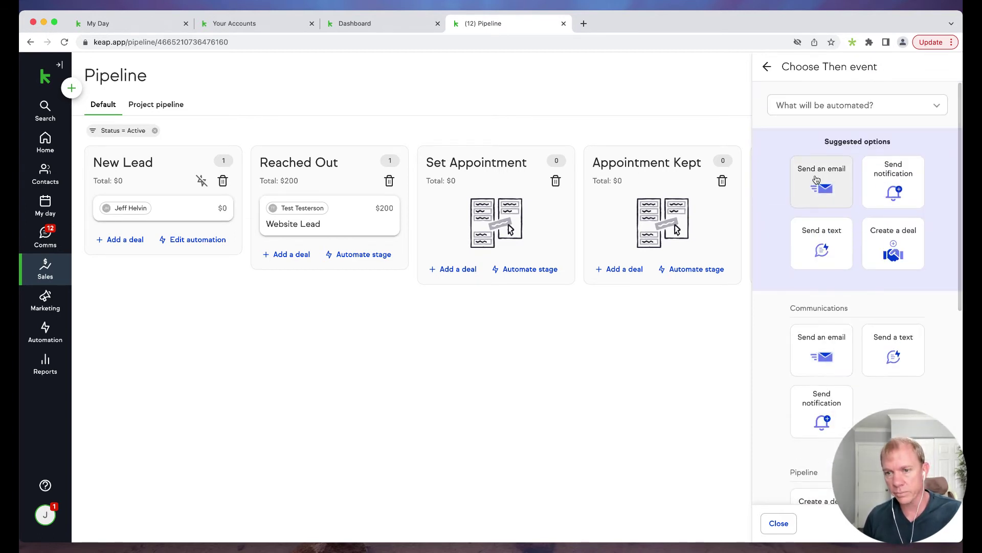
Step: Send the Introduction email template with a registration thank-you body and the signature turned on
click(816, 179)
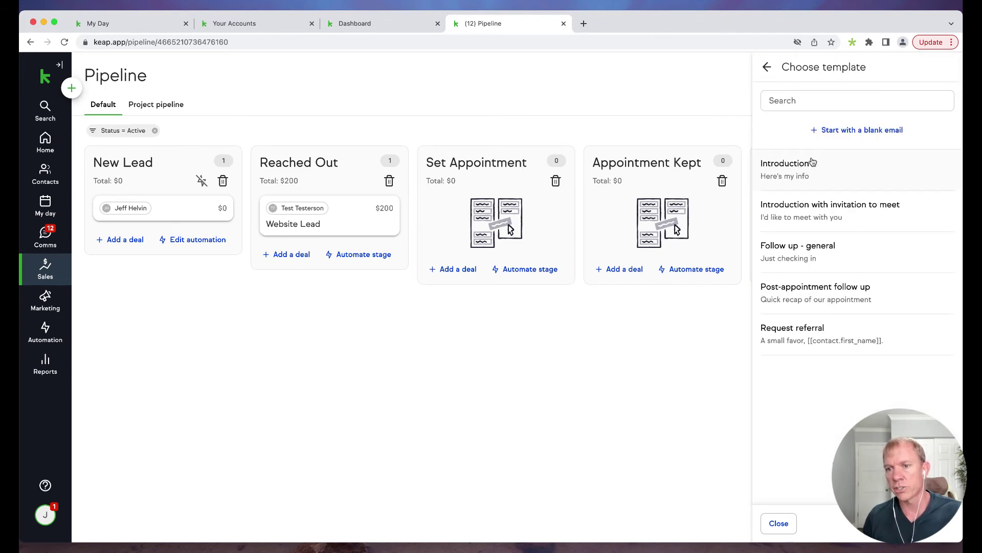
click(772, 174)
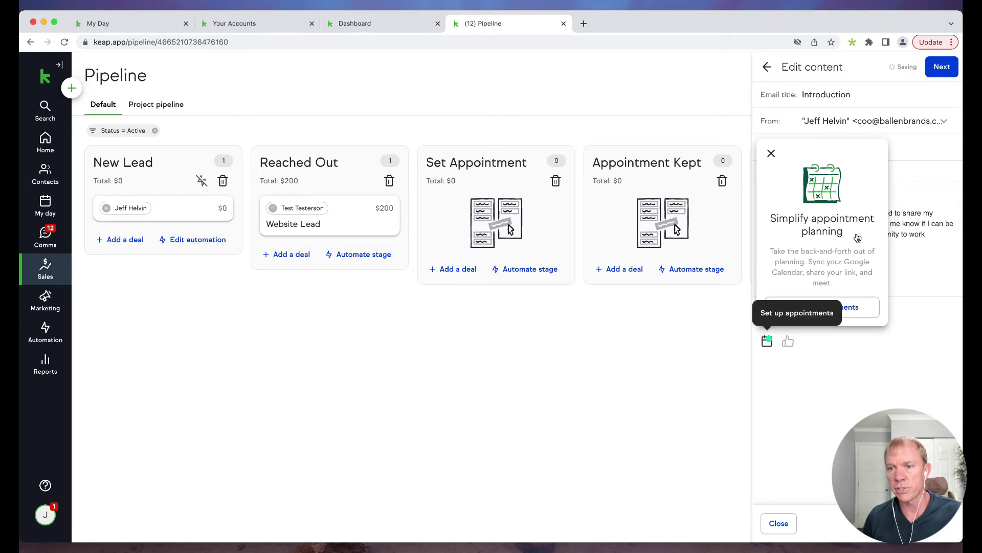
click(771, 154)
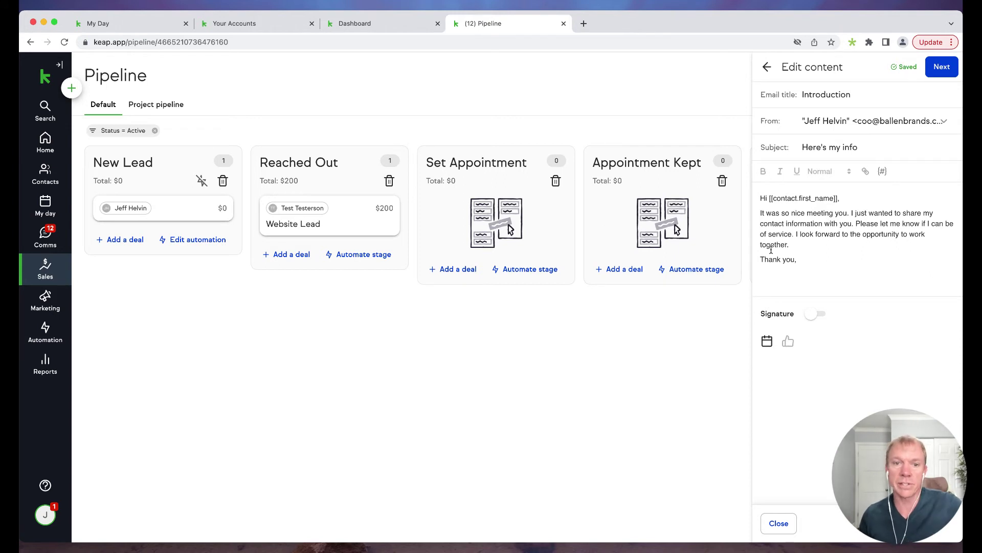
drag(761, 217, 793, 259)
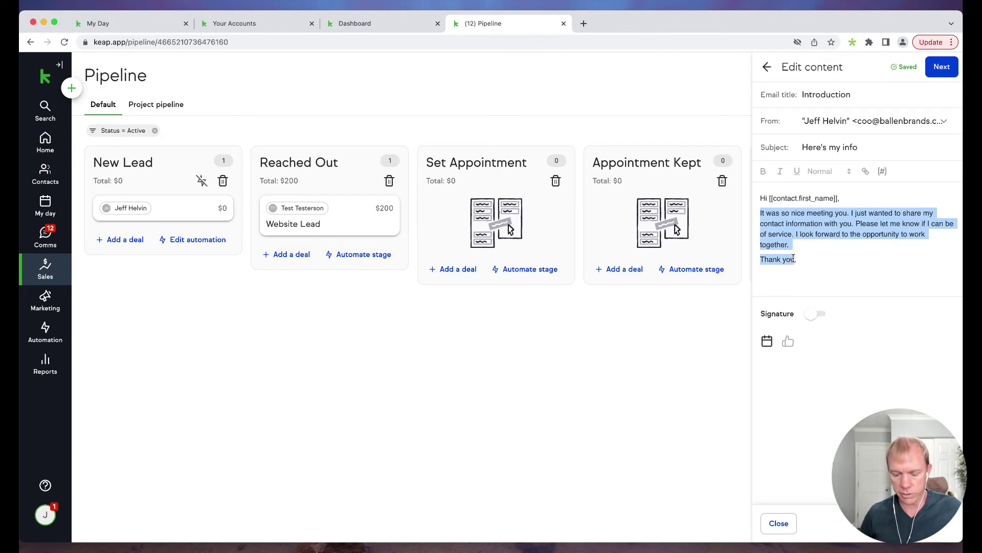
text(Thank you for regis)
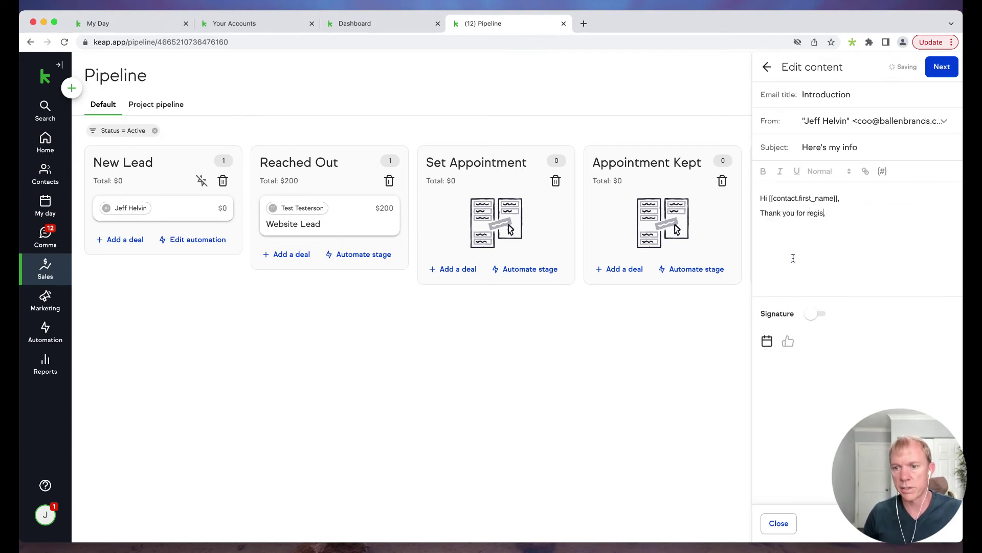
text(tering)
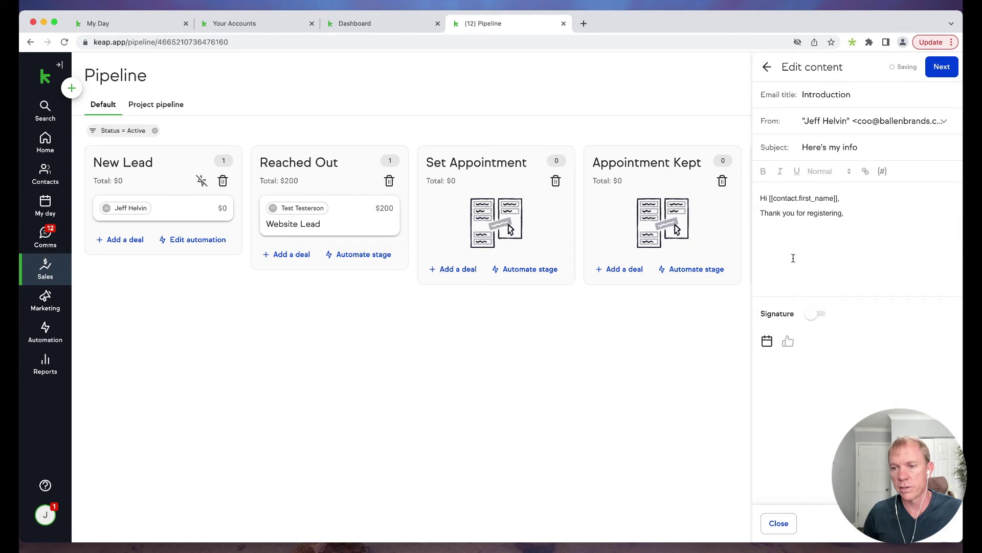
text(! We look forw)
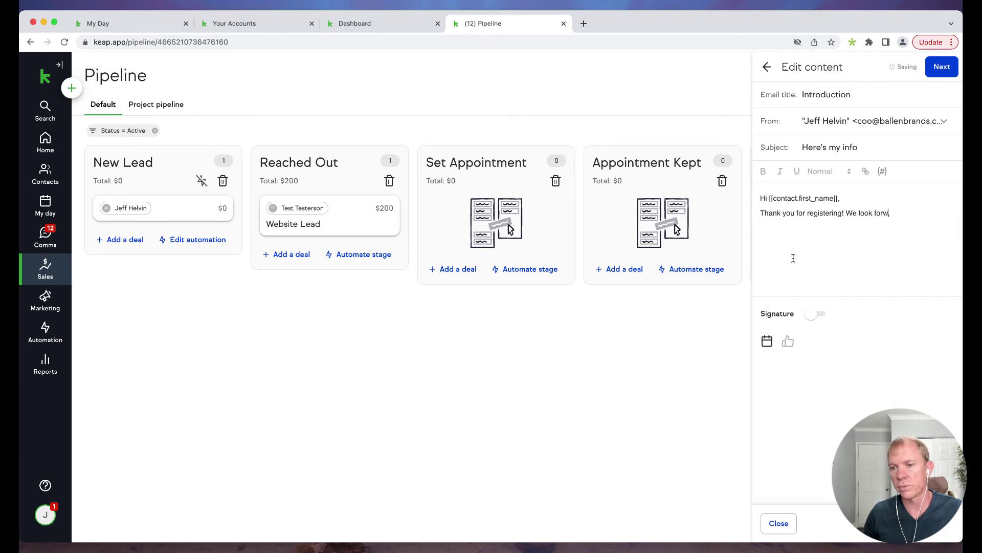
text(ardino connecting with you!)
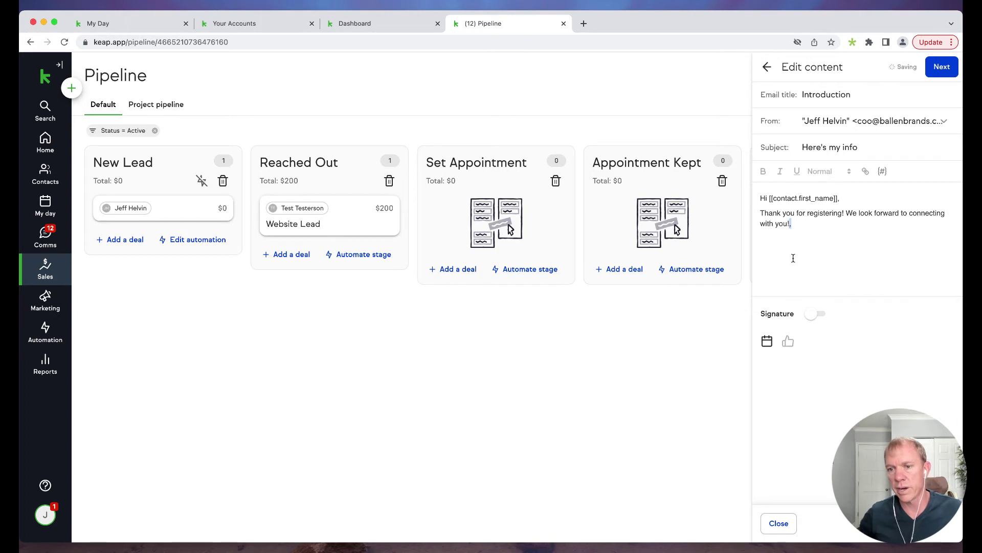
click(813, 313)
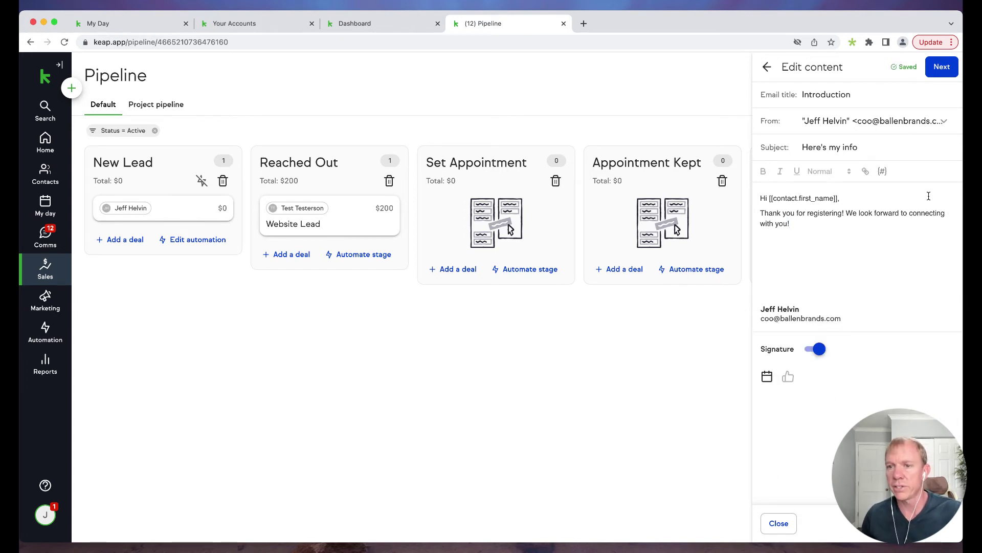
click(941, 67)
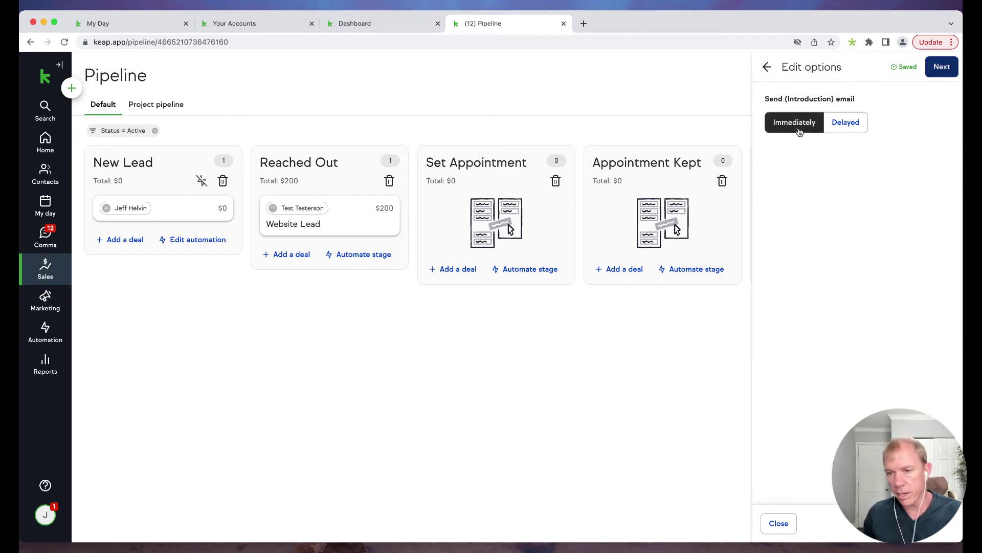
Step: Delay the Introduction email by 3 Minutes and confirm the timing
click(858, 126)
click(871, 235)
click(881, 256)
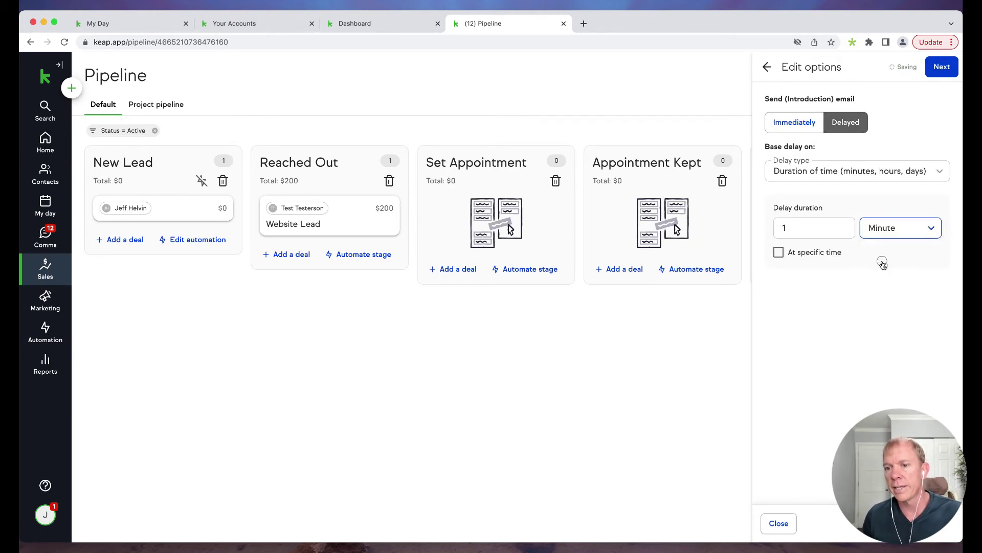
key(shift+Tab)
text(3)
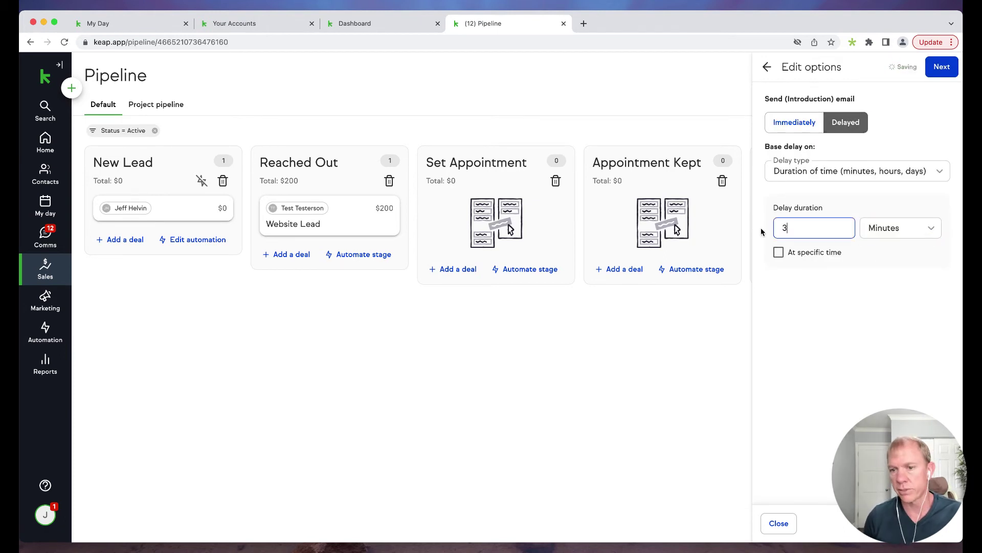
click(835, 290)
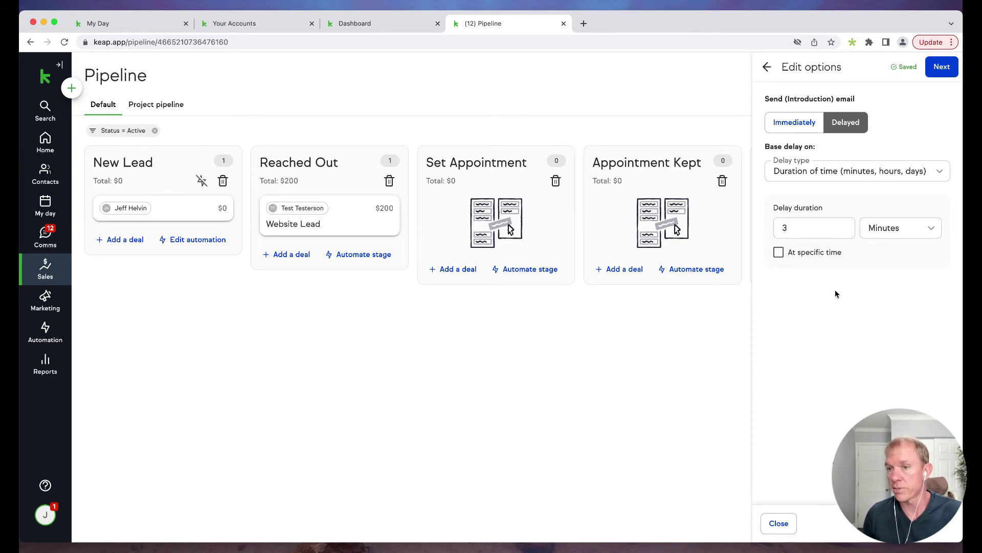
click(943, 66)
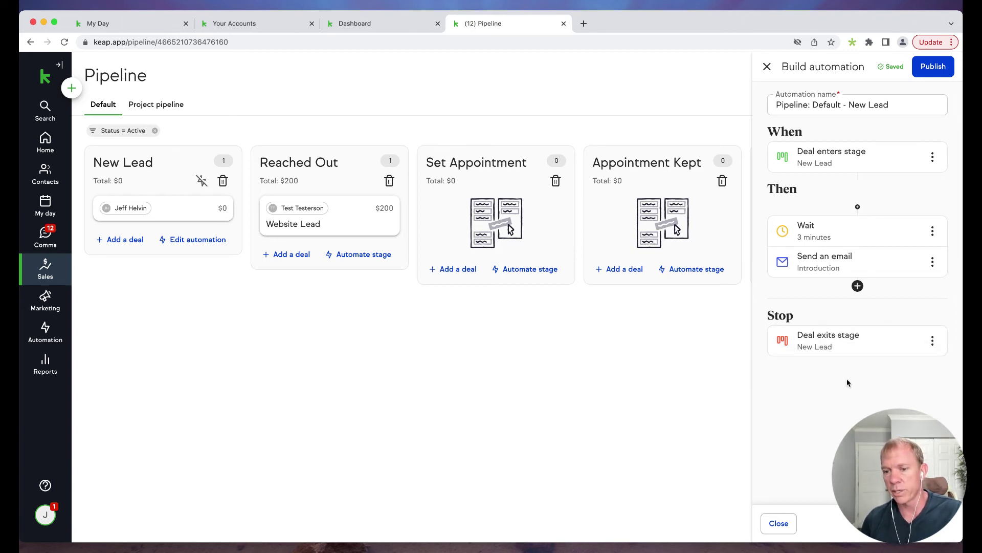
Step: Publish the New Lead automation and close the My automations panel
click(933, 69)
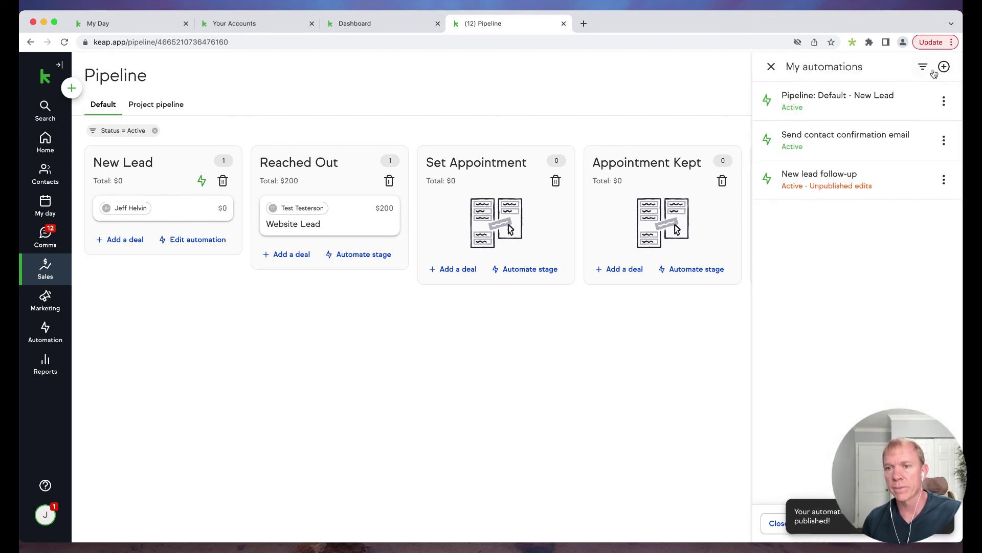
click(771, 68)
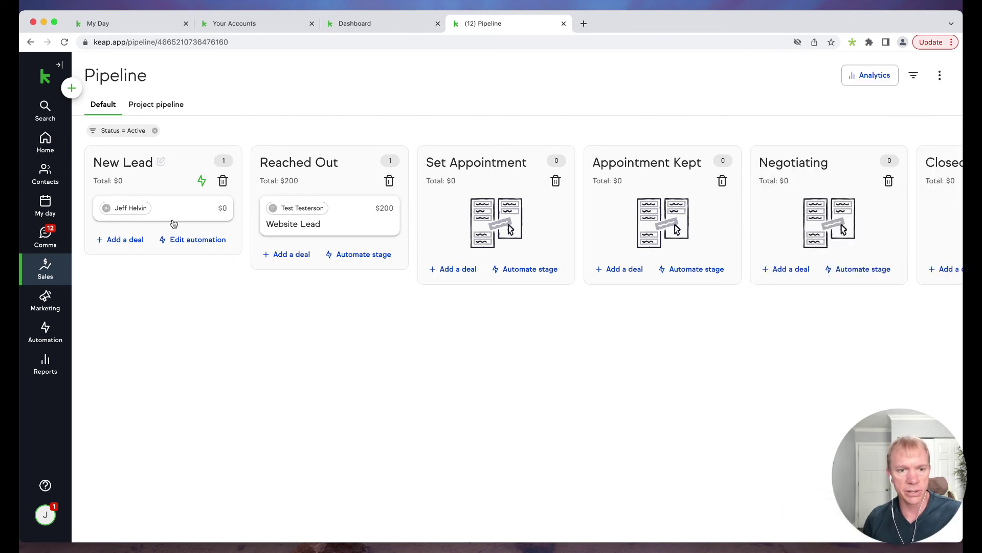
mouse_move(202, 183)
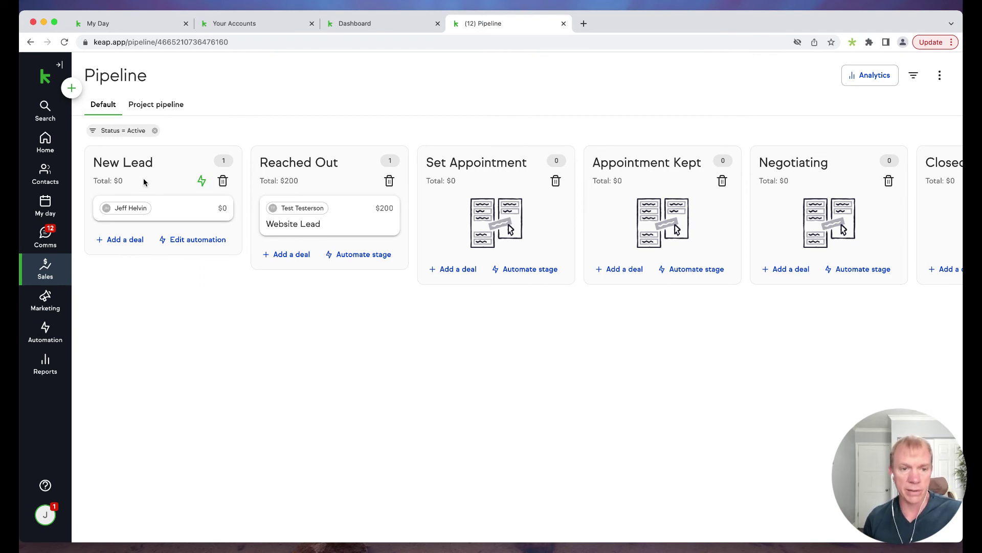
Step: From the New Lead stage, add a new automation draft triggered by 'Deal exits stage'
click(174, 241)
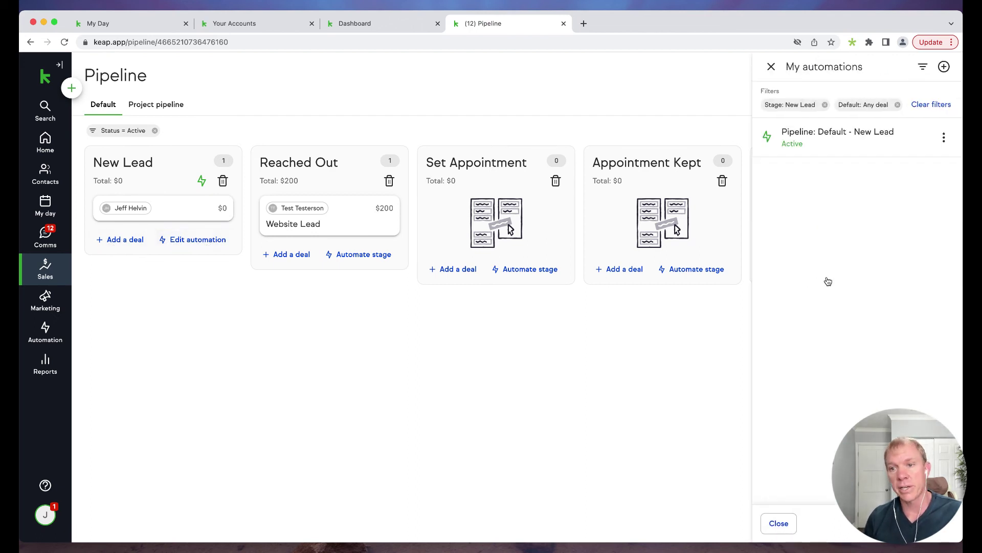
click(943, 67)
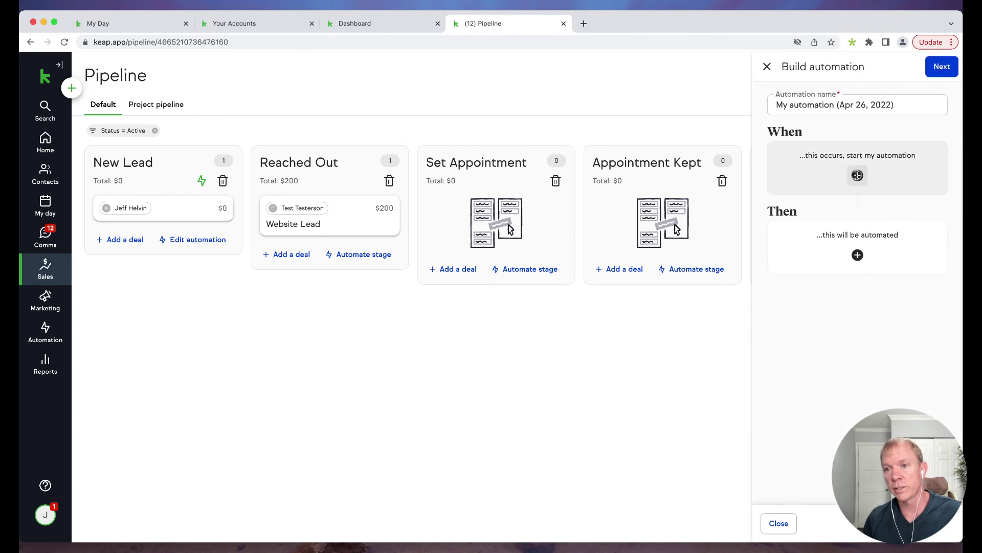
click(858, 175)
click(893, 183)
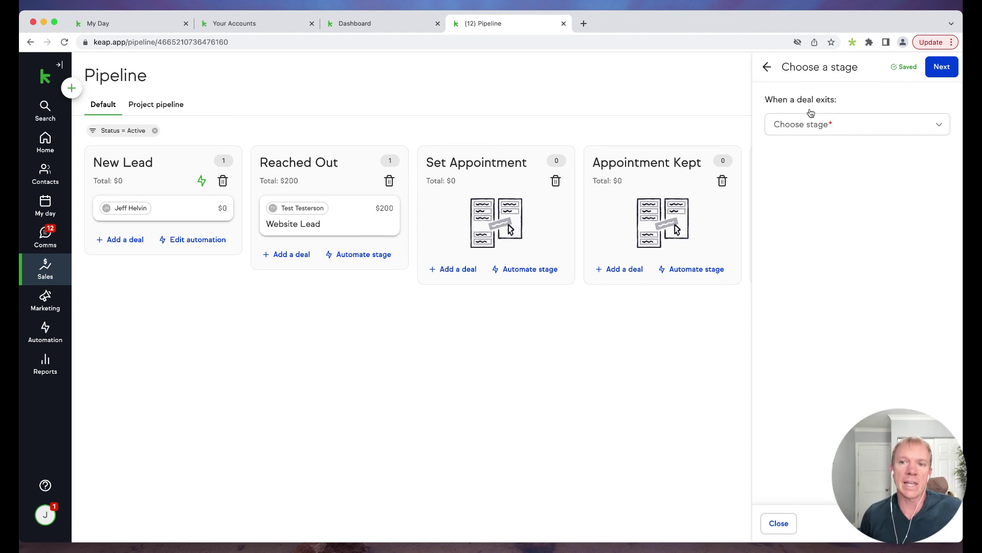
click(767, 67)
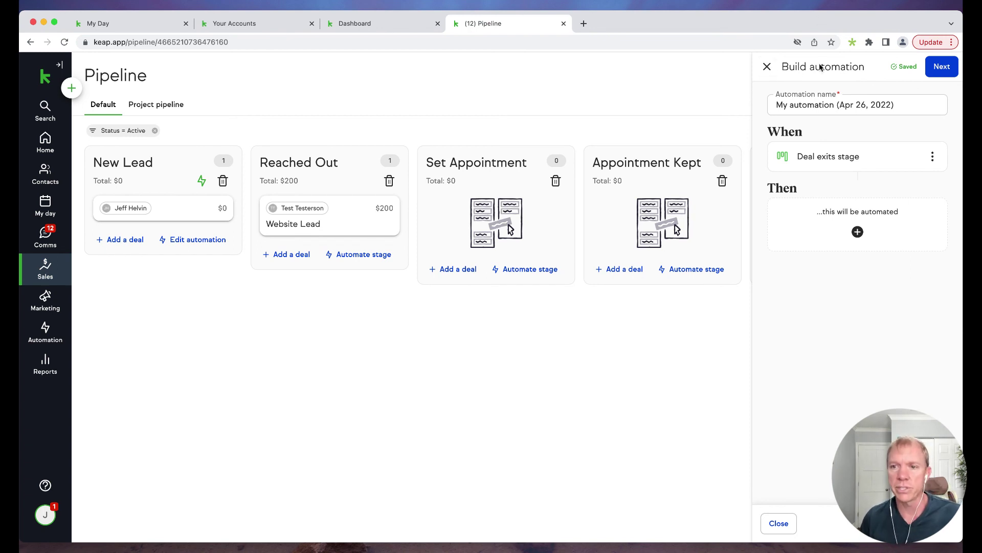
Step: Close the Build automation draft panel and the My automations list
click(767, 67)
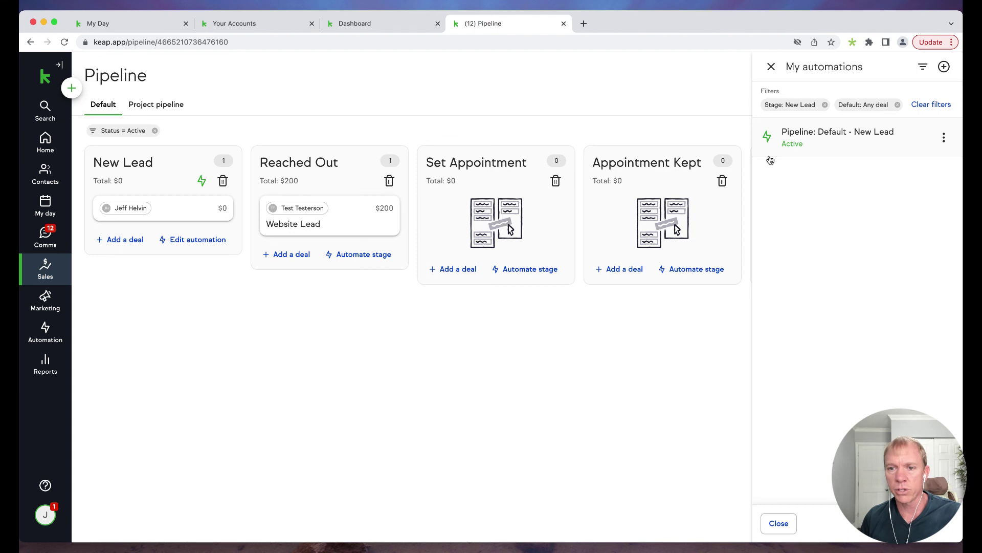
click(771, 66)
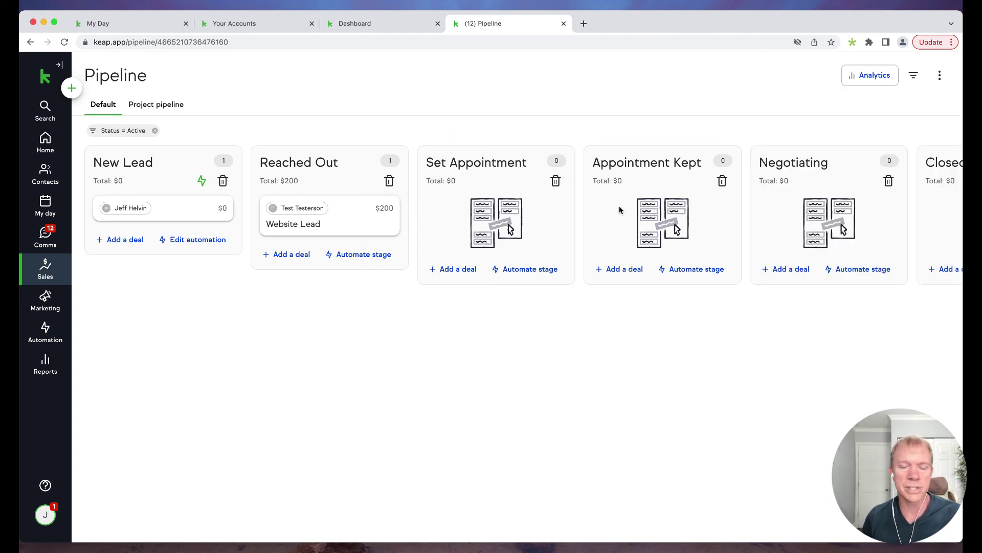